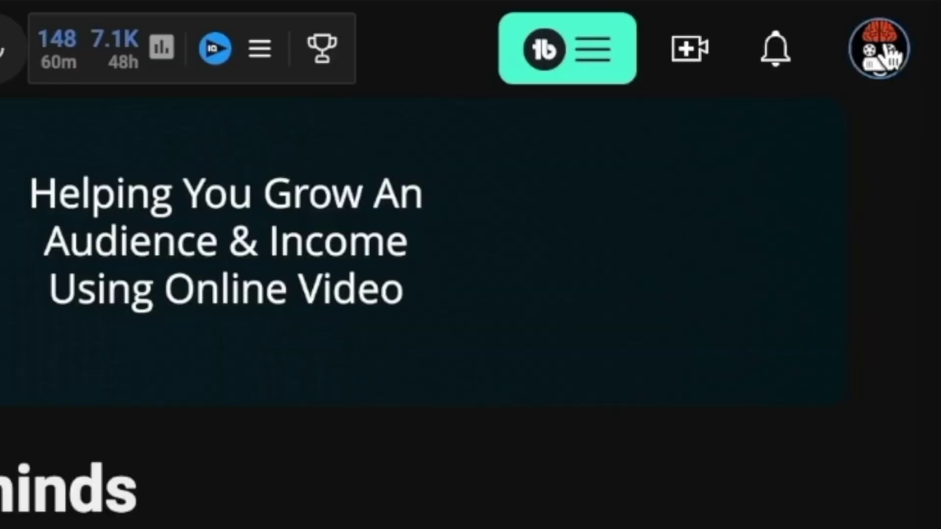
Step: Start a new image poll post in the YouTube Community composer
{"action": "left_click", "coordinate": [885, 52]}
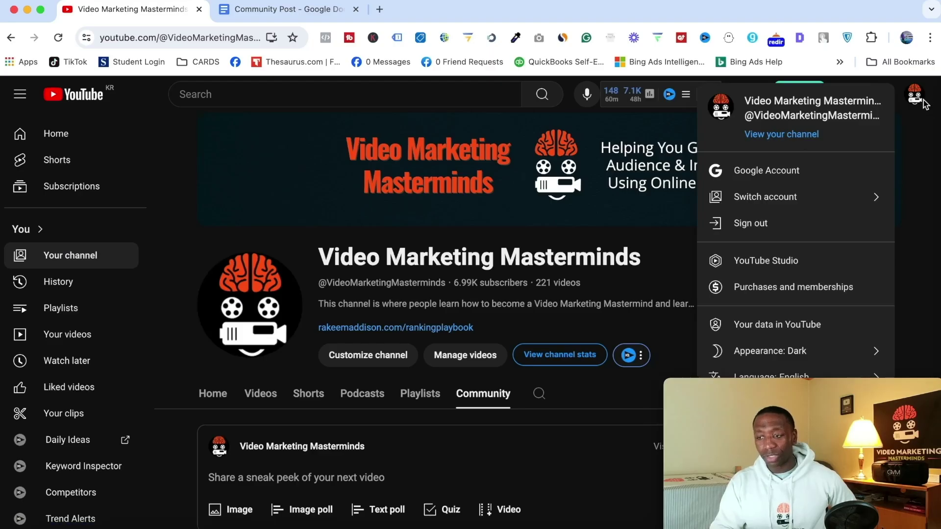
{"action": "left_click", "coordinate": [889, 59]}
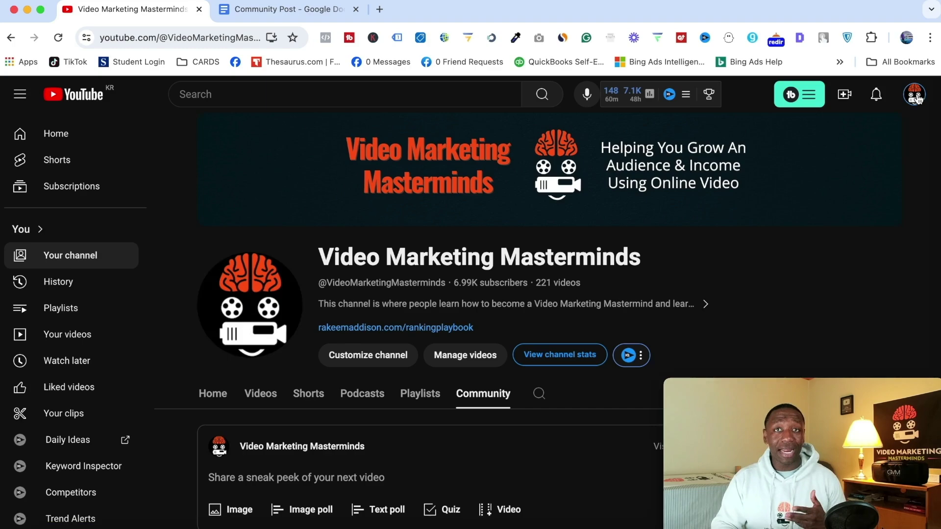
{"action": "scroll", "coordinate": [807, 208], "scroll_direction": "down", "scroll_amount": 3}
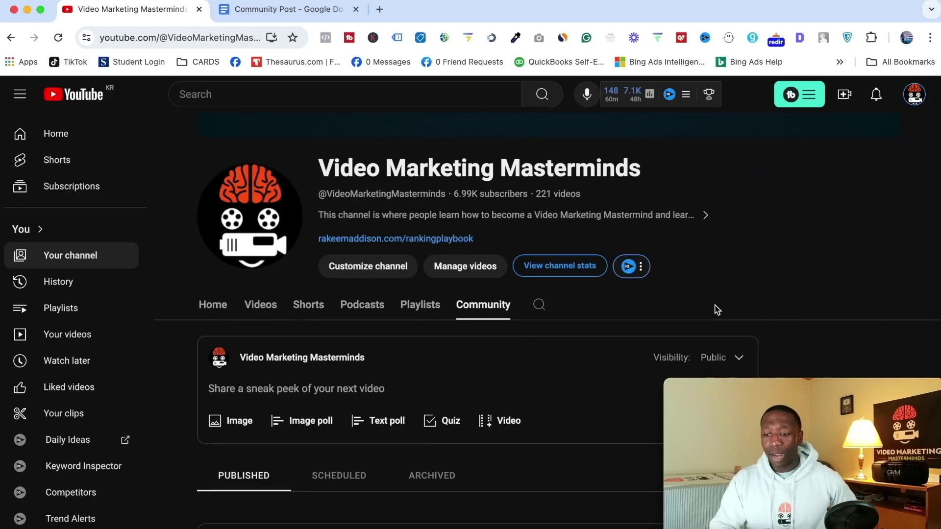
{"action": "scroll", "coordinate": [714, 309], "scroll_direction": "down", "scroll_amount": 3}
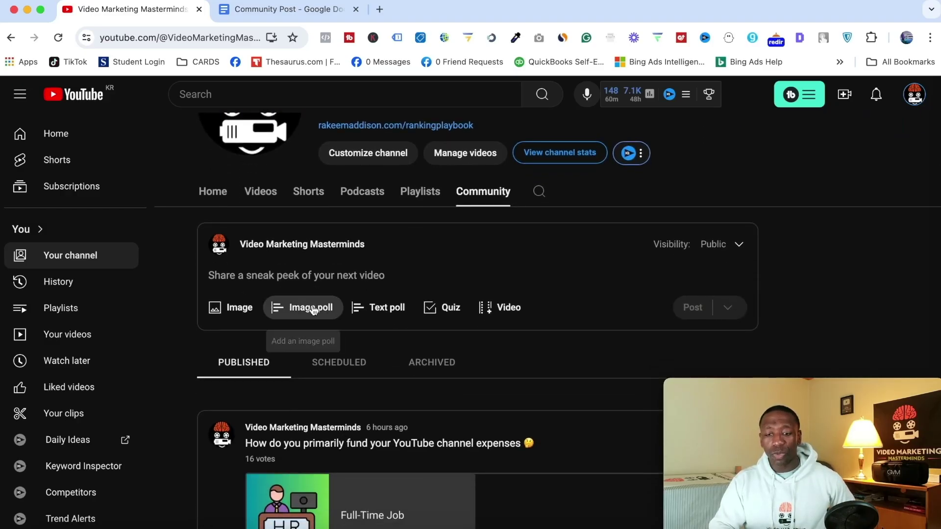
{"action": "left_click", "coordinate": [305, 309]}
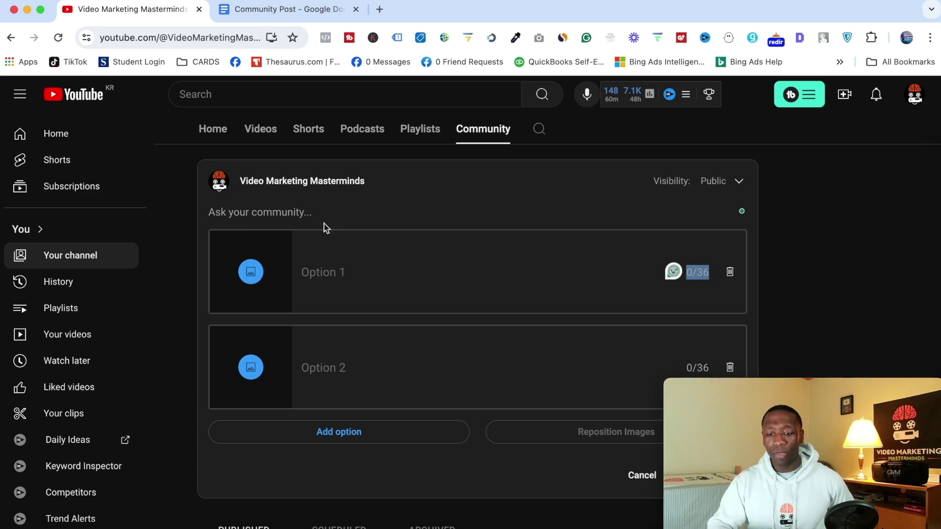
Step: Add Option 3 and Option 4 so the poll has four empty image options
{"action": "scroll", "coordinate": [413, 252], "scroll_direction": "down", "scroll_amount": 2}
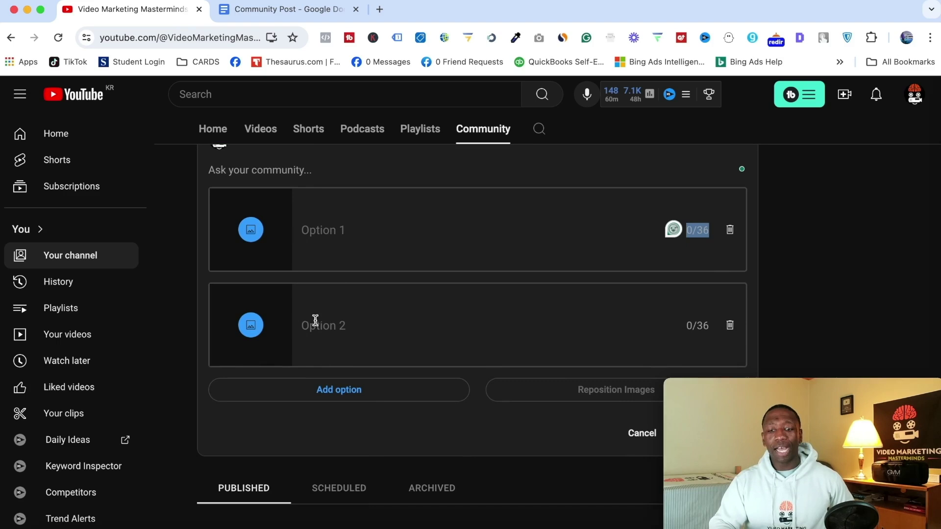
{"action": "left_click", "coordinate": [332, 392]}
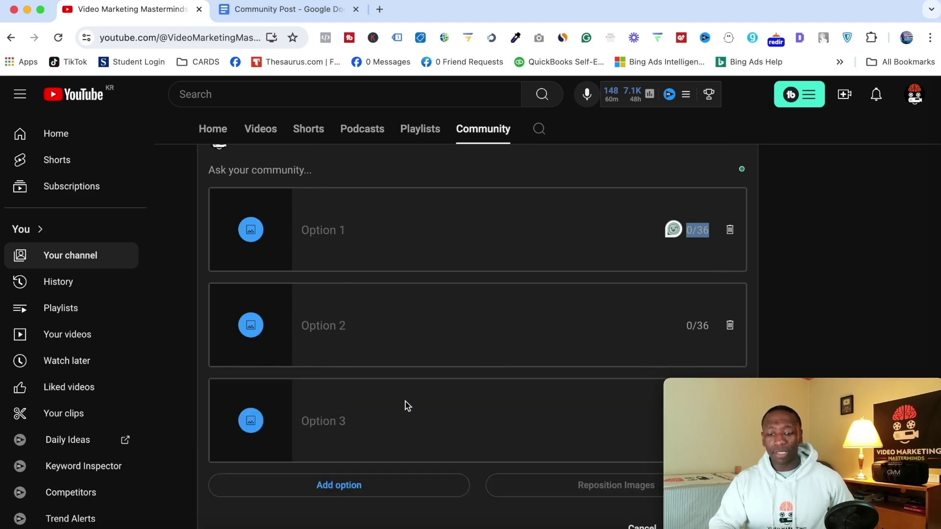
{"action": "scroll", "coordinate": [405, 404], "scroll_direction": "down", "scroll_amount": 3}
{"action": "left_click", "coordinate": [349, 406]}
{"action": "scroll", "coordinate": [434, 331], "scroll_direction": "down", "scroll_amount": 4}
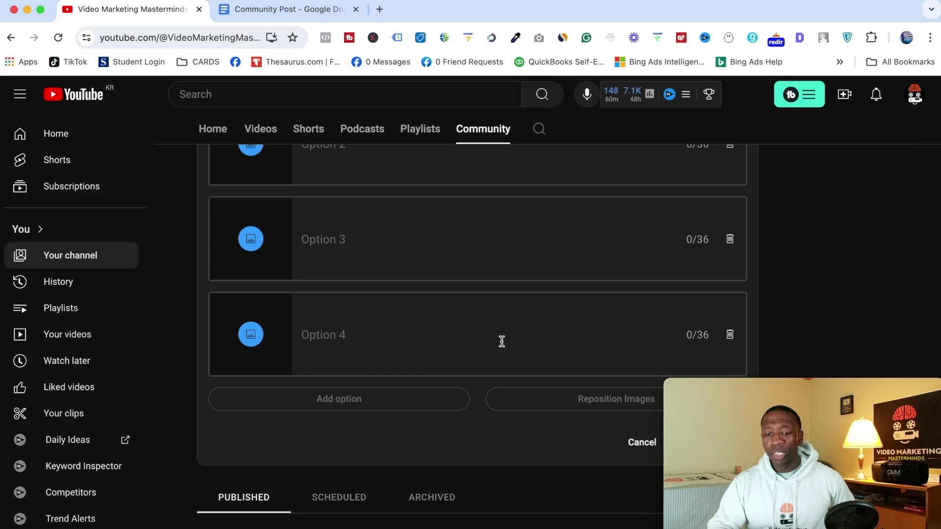
Step: Cancel the image poll draft and scroll through the published 'How do you primarily fund' poll results
{"action": "left_click", "coordinate": [636, 443]}
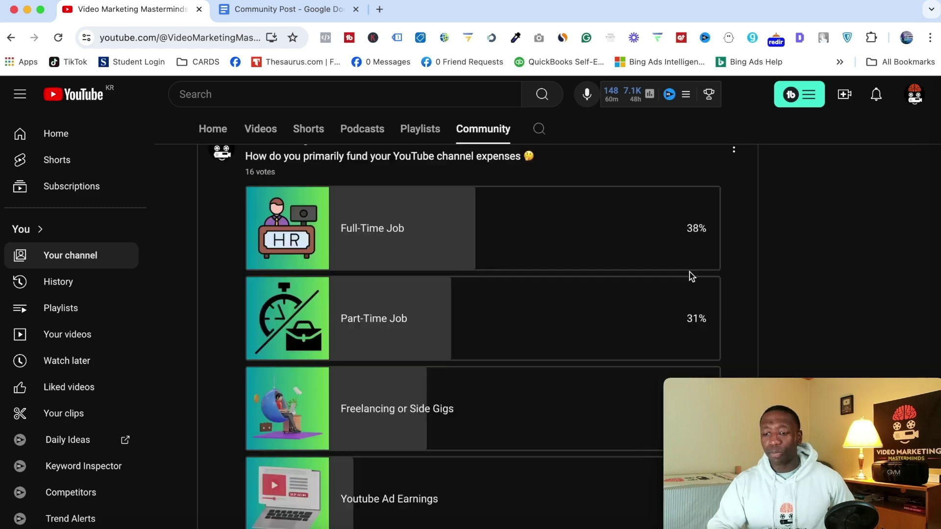
{"action": "scroll", "coordinate": [785, 220], "scroll_direction": "up", "scroll_amount": 1}
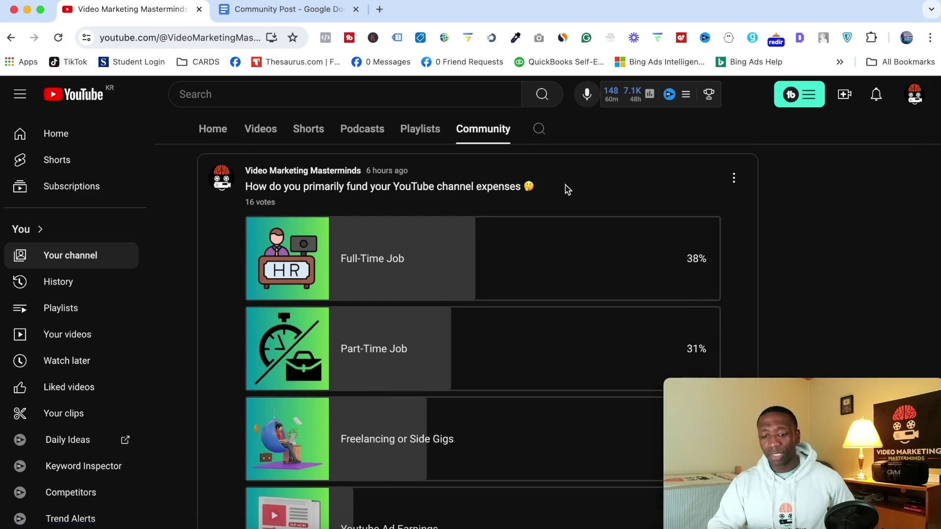
{"action": "scroll", "coordinate": [567, 190], "scroll_direction": "down", "scroll_amount": 2}
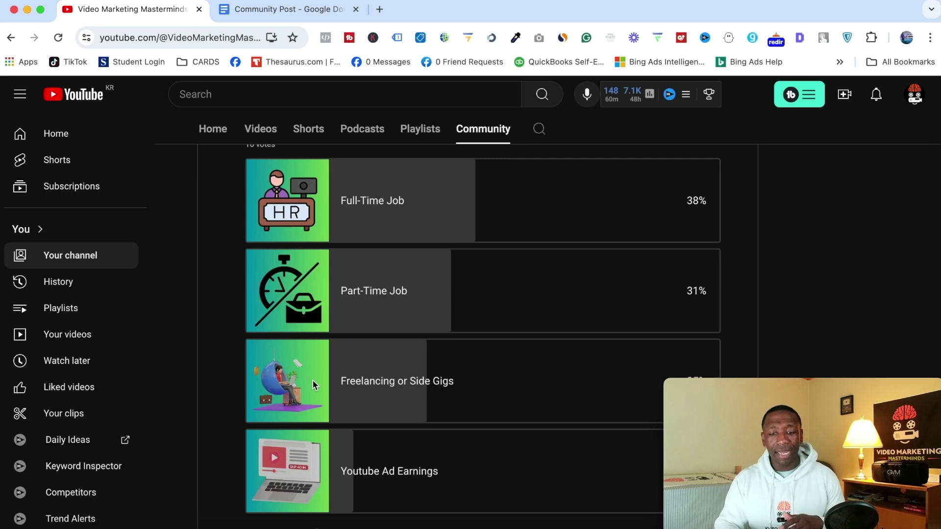
{"action": "scroll", "coordinate": [313, 385], "scroll_direction": "down", "scroll_amount": 2}
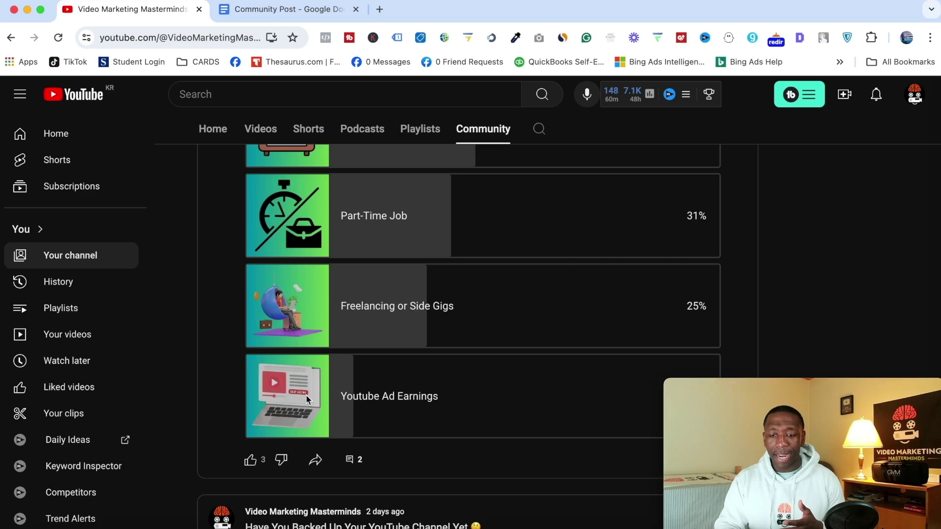
{"action": "scroll", "coordinate": [417, 346], "scroll_direction": "up", "scroll_amount": 1}
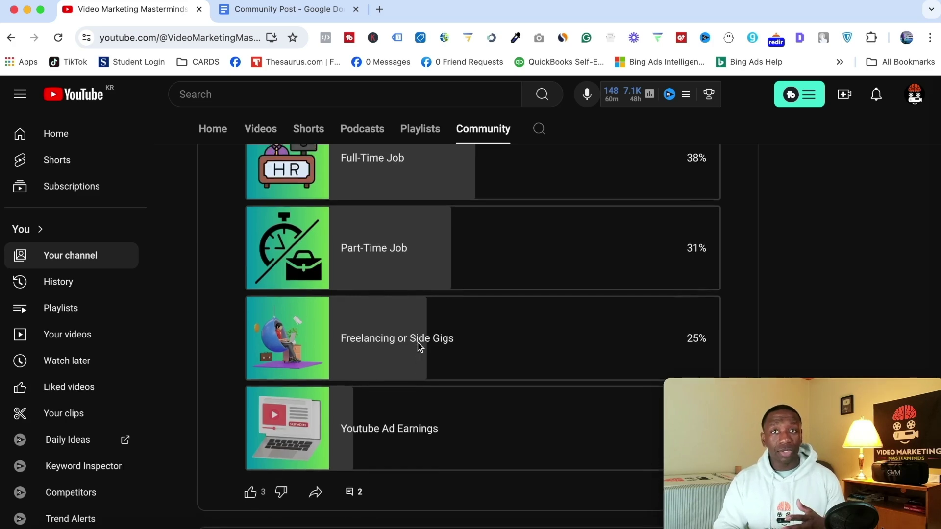
{"action": "scroll", "coordinate": [419, 345], "scroll_direction": "down", "scroll_amount": 3}
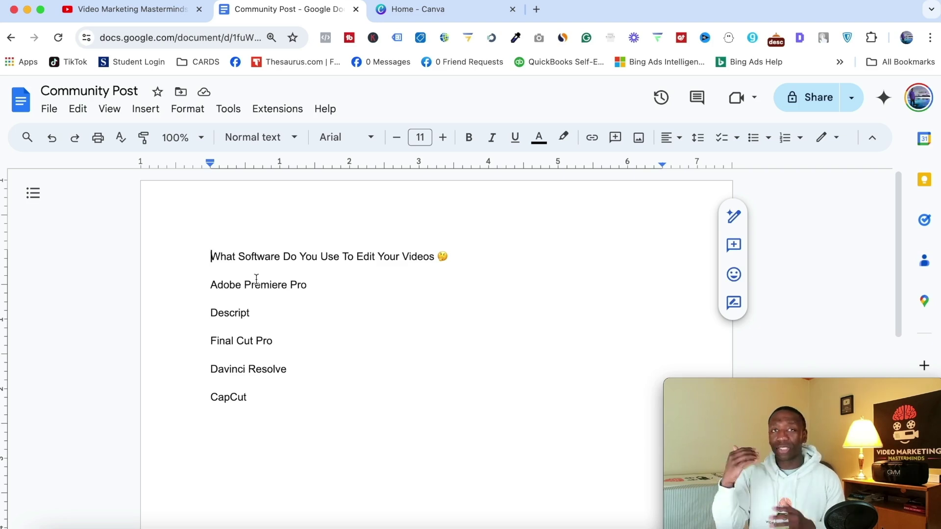
Step: Switch to the Home - Canva browser tab
{"action": "left_click", "coordinate": [441, 12]}
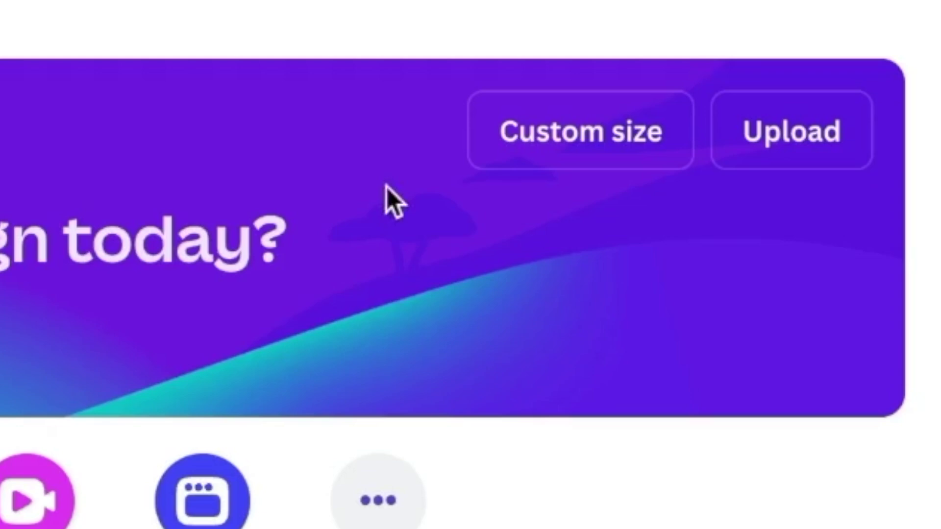
Step: Create a custom-size Canva design 500 px wide by 500 px high
{"action": "left_click", "coordinate": [589, 142]}
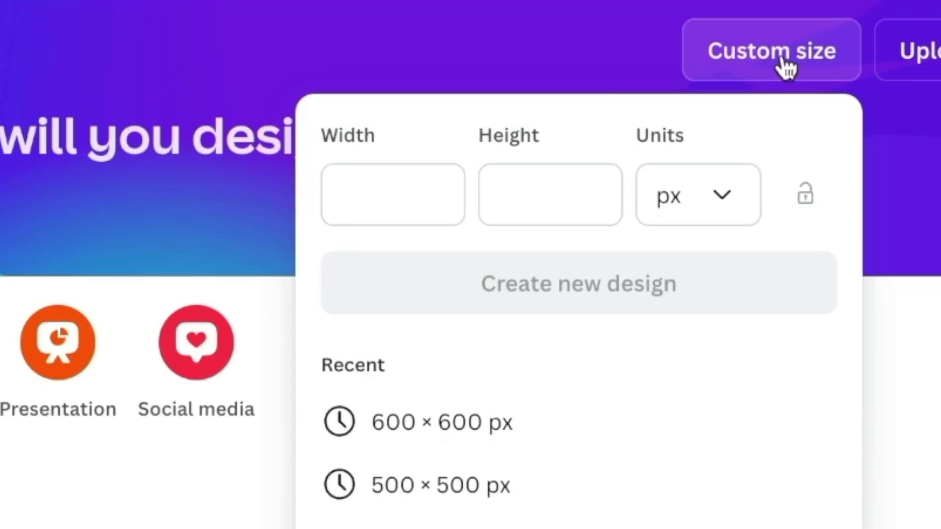
{"action": "left_click", "coordinate": [405, 189]}
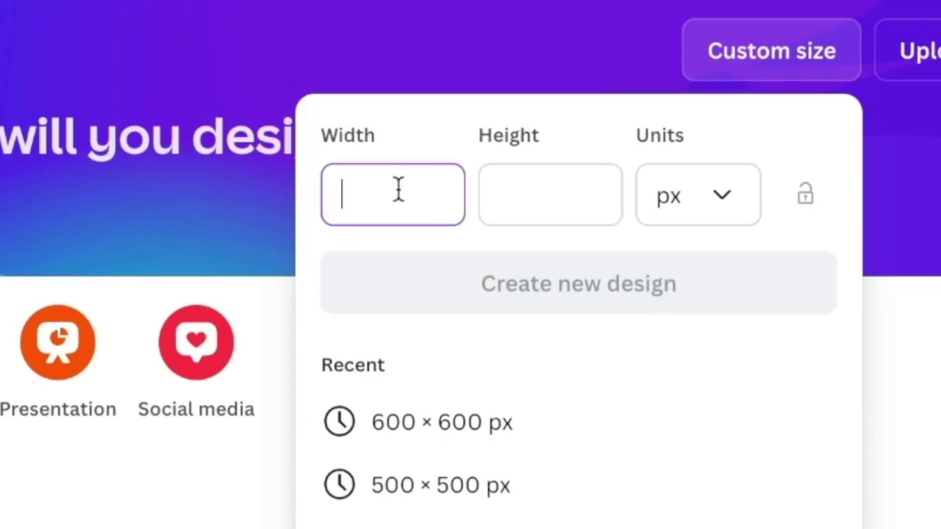
{"action": "type", "text": "500"}
{"action": "left_click", "coordinate": [616, 184]}
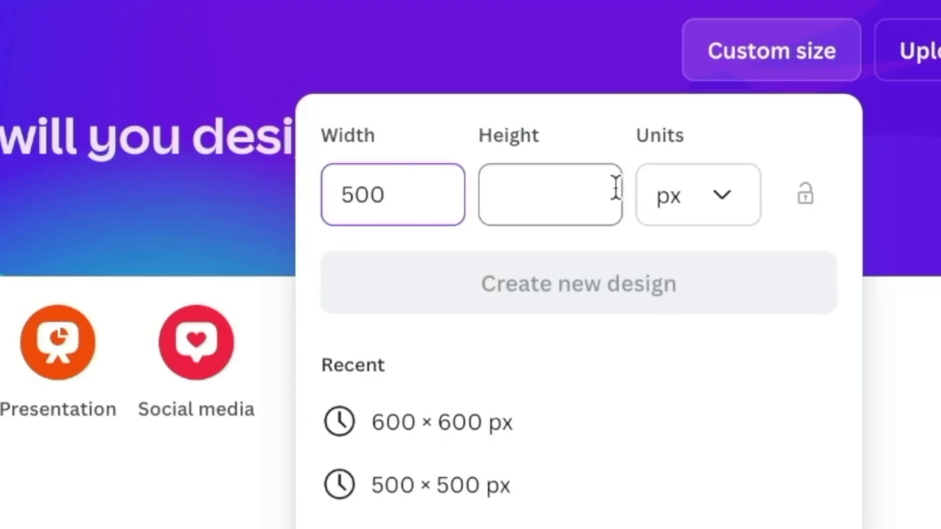
{"action": "type", "text": "500"}
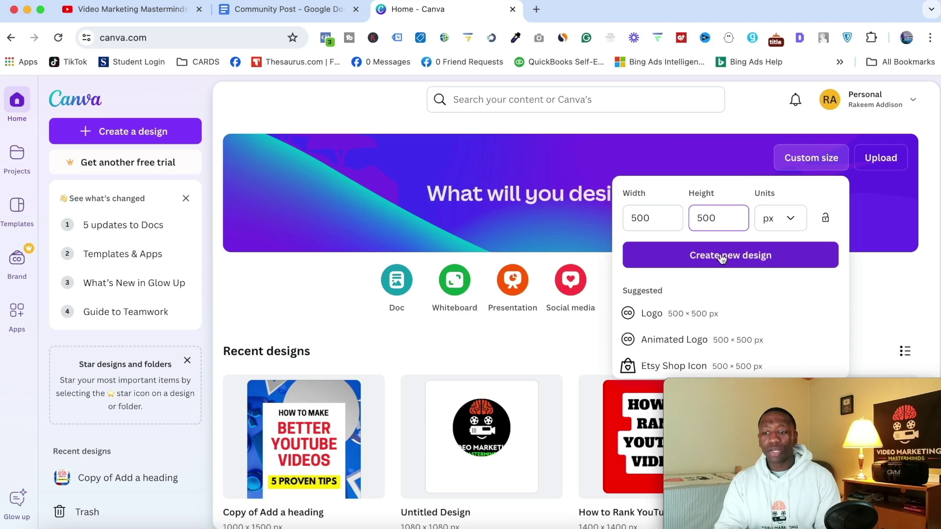
{"action": "left_click", "coordinate": [712, 262]}
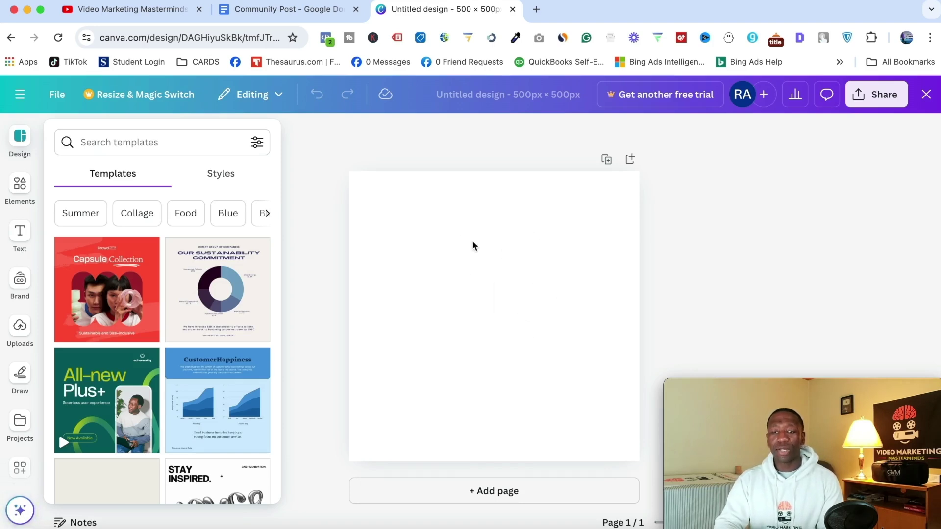
Step: Try red and then green as the page background colour, then show the full colour range
{"action": "left_click", "coordinate": [450, 213]}
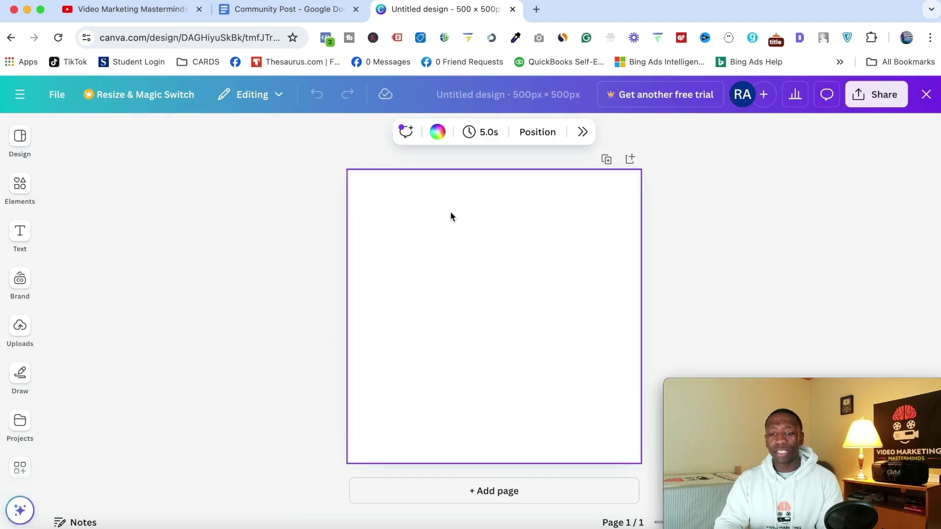
{"action": "left_click", "coordinate": [437, 133]}
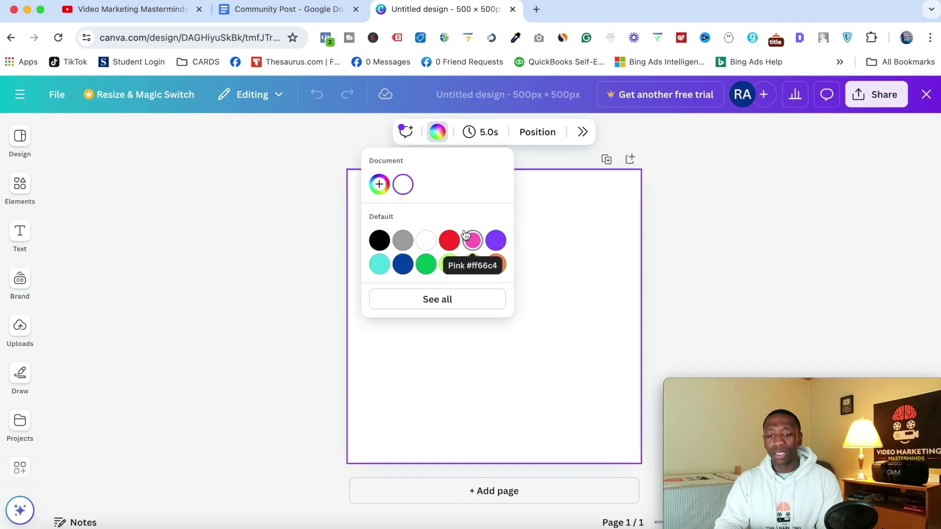
{"action": "left_click", "coordinate": [448, 240]}
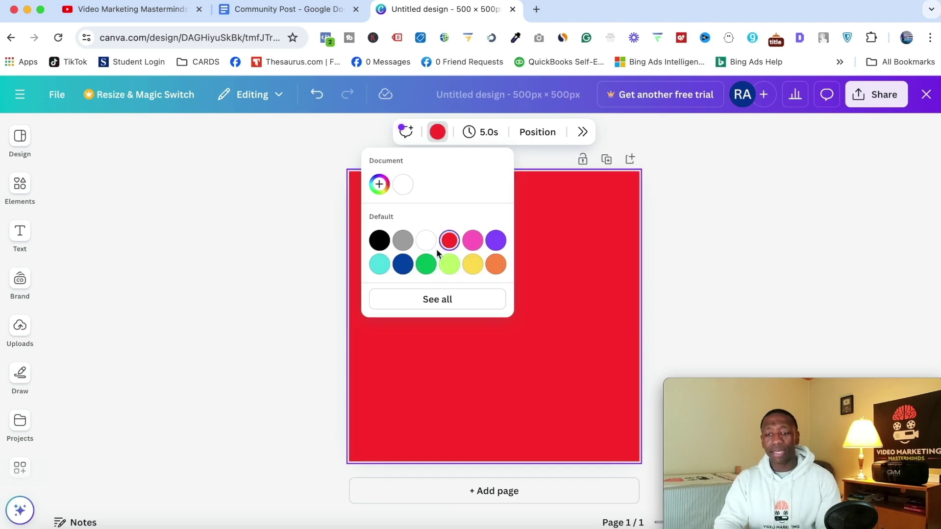
{"action": "left_click", "coordinate": [426, 265]}
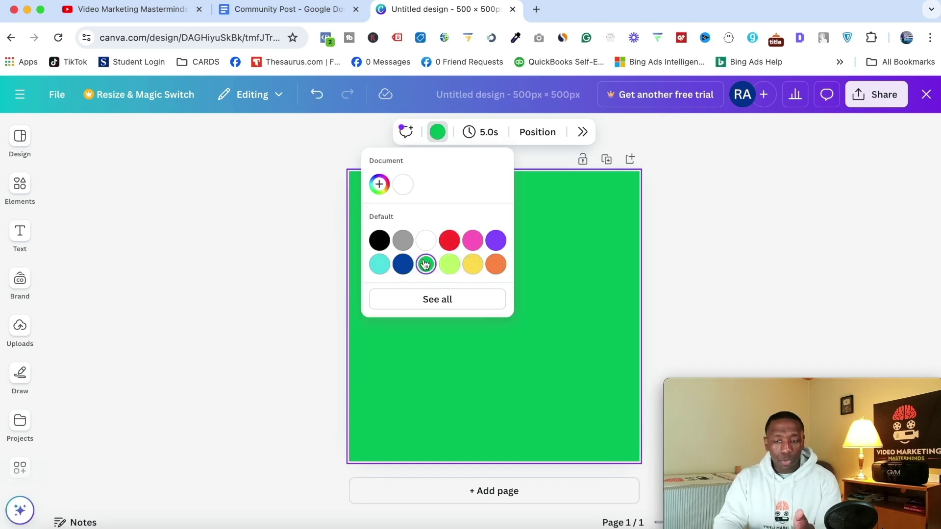
{"action": "left_click", "coordinate": [432, 300]}
Step: Fill the page with the yellow-orange linear gradient, after trying the navy and yellow-pink gradients
{"action": "scroll", "coordinate": [799, 299], "scroll_direction": "down", "scroll_amount": 3}
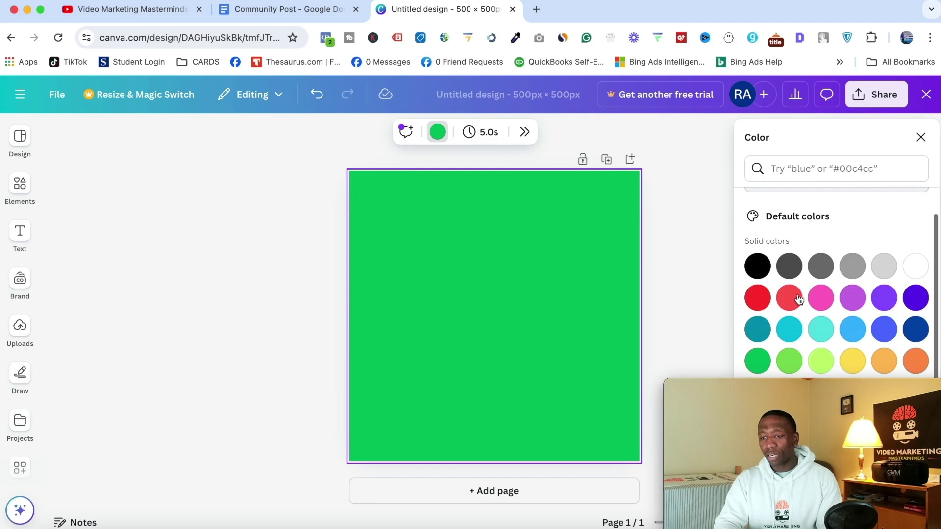
{"action": "left_click_drag", "start_coordinate": [872, 386], "coordinate": [631, 388]}
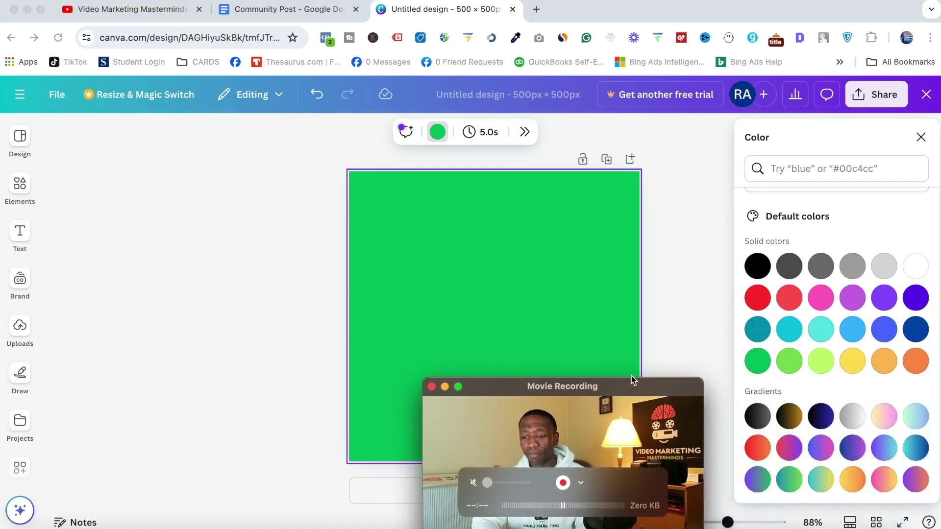
{"action": "left_click", "coordinate": [823, 423]}
{"action": "left_click", "coordinate": [823, 424]}
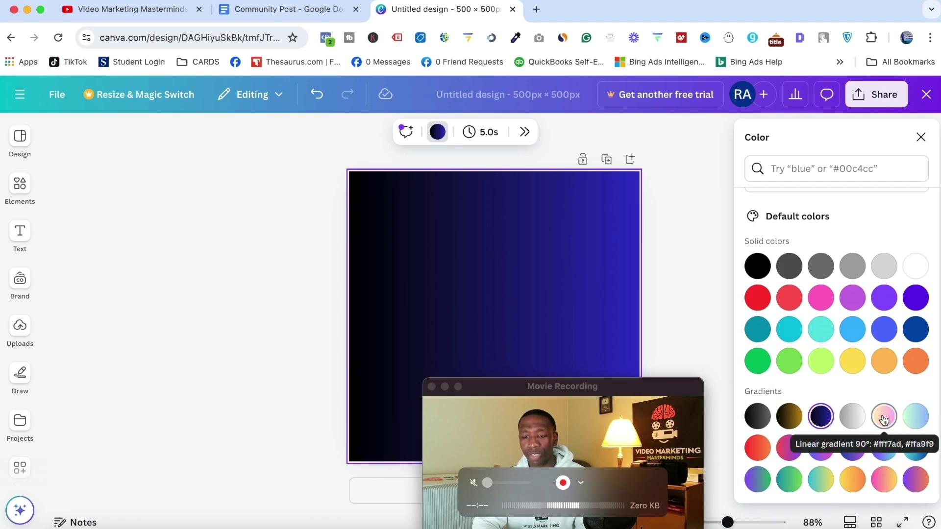
{"action": "left_click", "coordinate": [884, 418]}
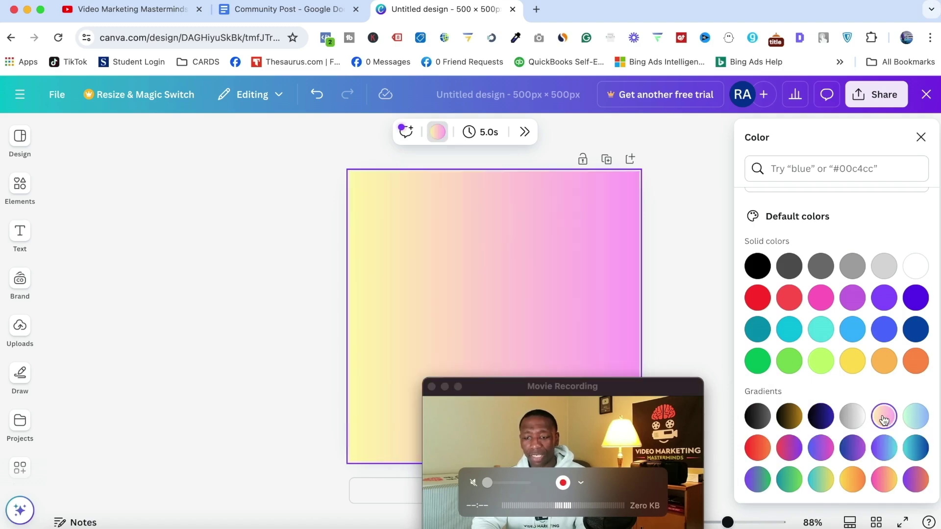
{"action": "left_click", "coordinate": [861, 486]}
{"action": "left_click_drag", "start_coordinate": [630, 386], "coordinate": [881, 385]}
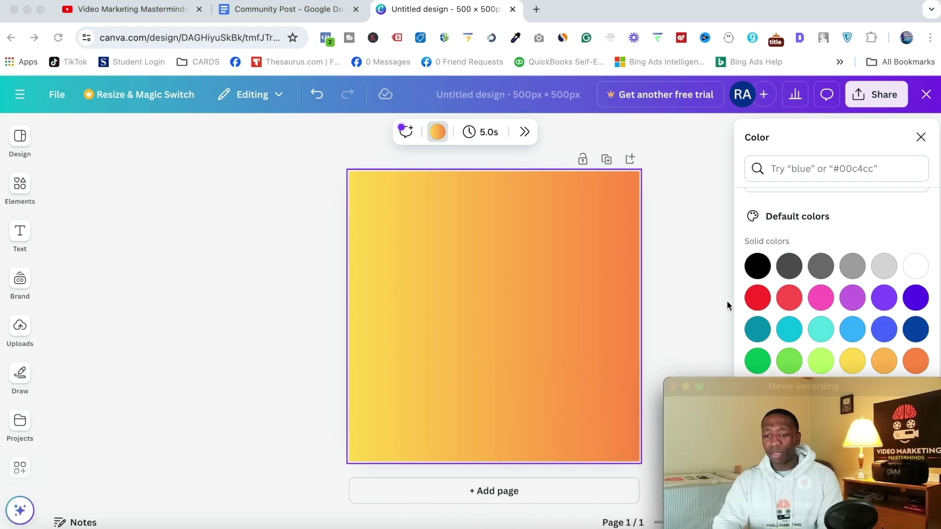
{"action": "left_click", "coordinate": [270, 319]}
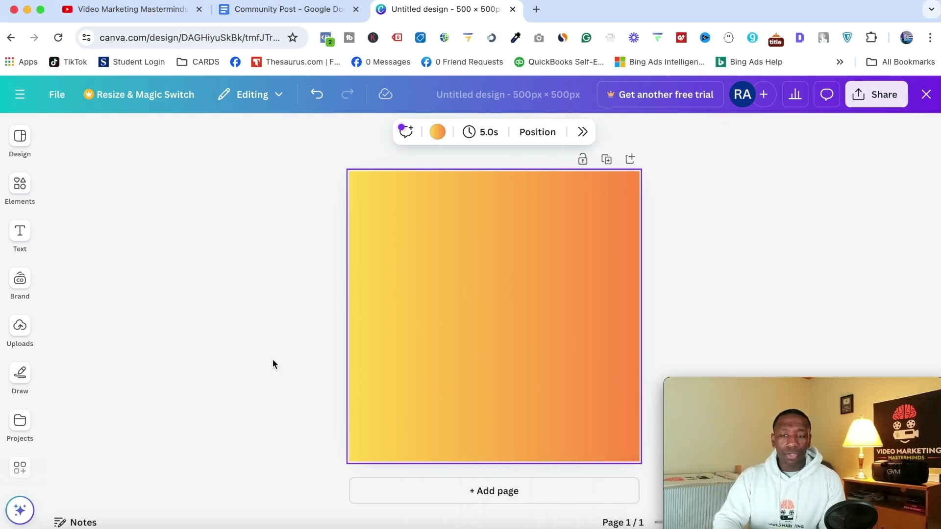
{"action": "left_click", "coordinate": [307, 10]}
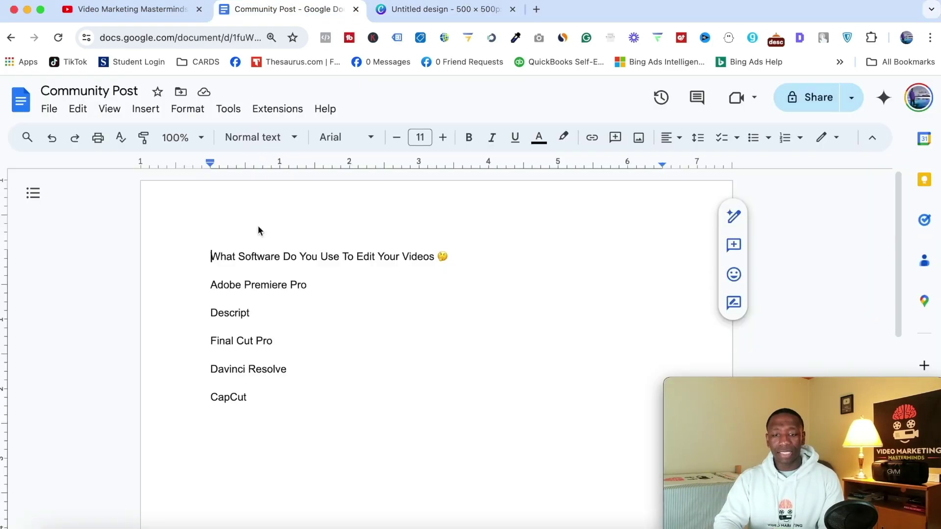
{"action": "left_click", "coordinate": [209, 283]}
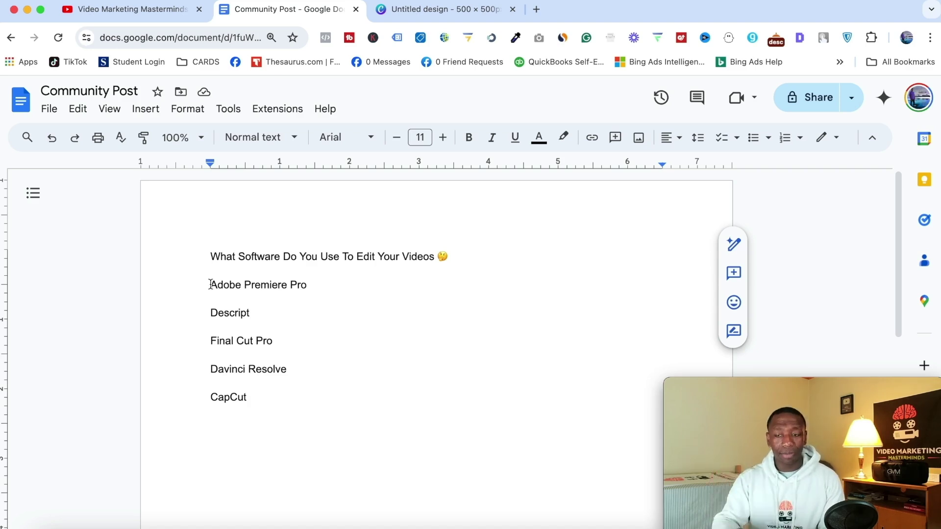
Step: Duplicate the gradient page three times for four identical pages, then select page 1
{"action": "left_click", "coordinate": [454, 9]}
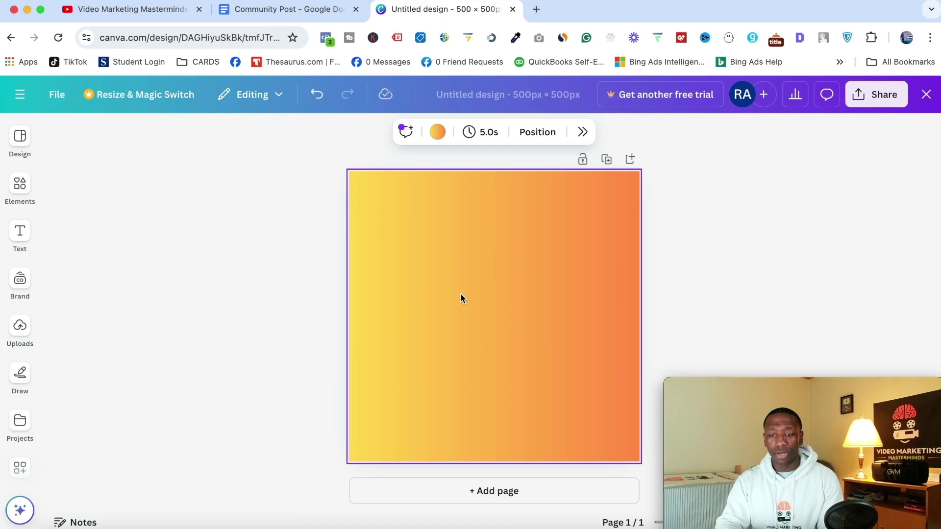
{"action": "left_click", "coordinate": [606, 160]}
{"action": "left_click", "coordinate": [582, 159]}
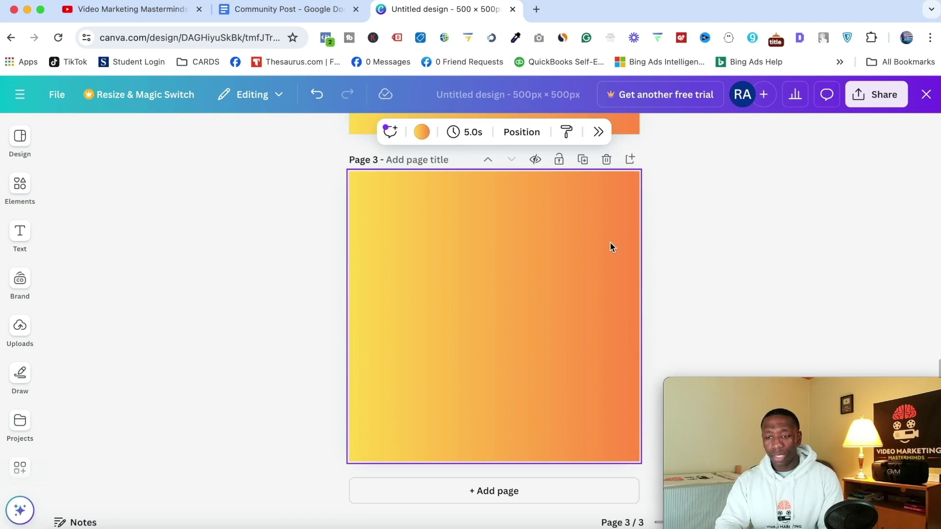
{"action": "scroll", "coordinate": [610, 242], "scroll_direction": "up", "scroll_amount": 10}
{"action": "scroll", "coordinate": [610, 242], "scroll_direction": "down", "scroll_amount": 10}
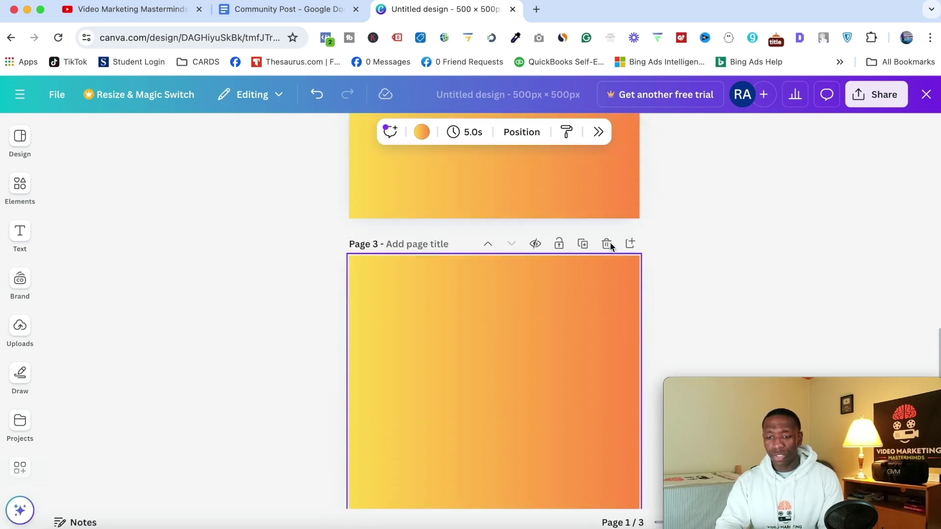
{"action": "scroll", "coordinate": [610, 242], "scroll_direction": "down", "scroll_amount": 2}
{"action": "left_click", "coordinate": [583, 160]}
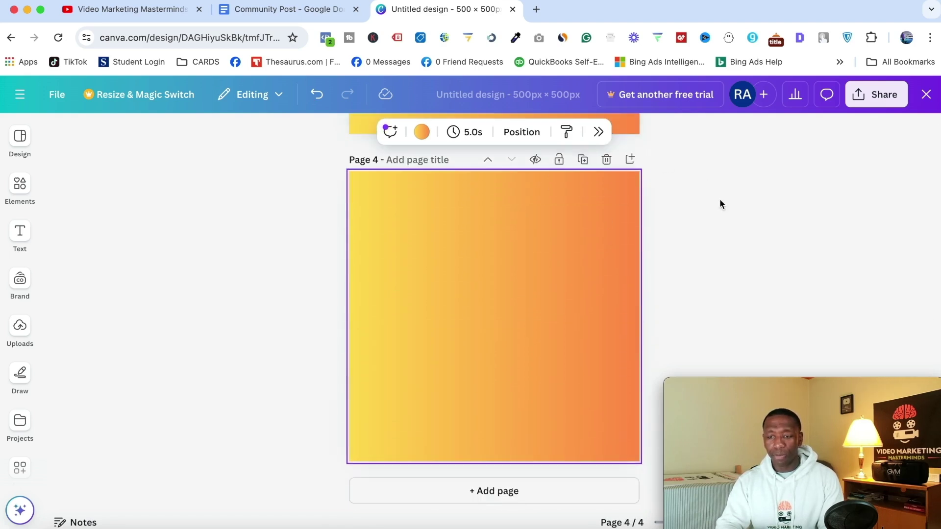
{"action": "left_click", "coordinate": [673, 178]}
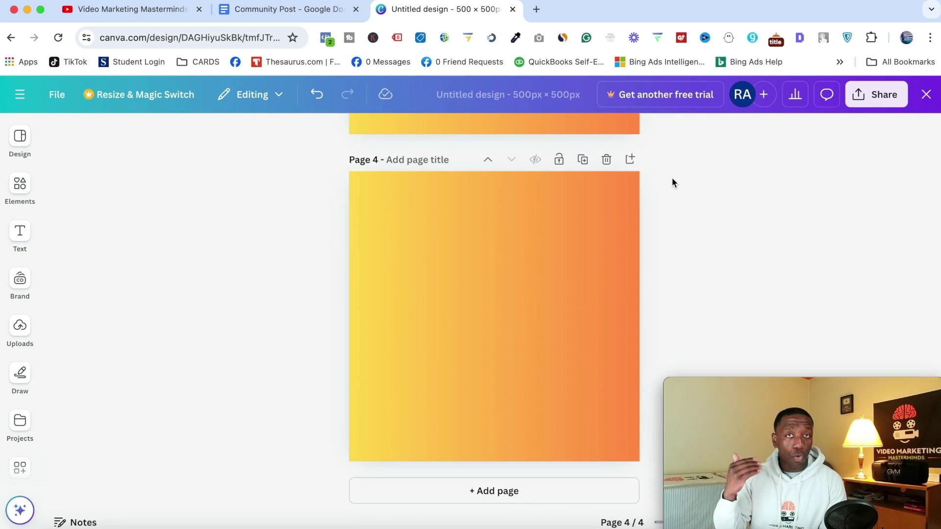
{"action": "scroll", "coordinate": [632, 192], "scroll_direction": "up", "scroll_amount": 15}
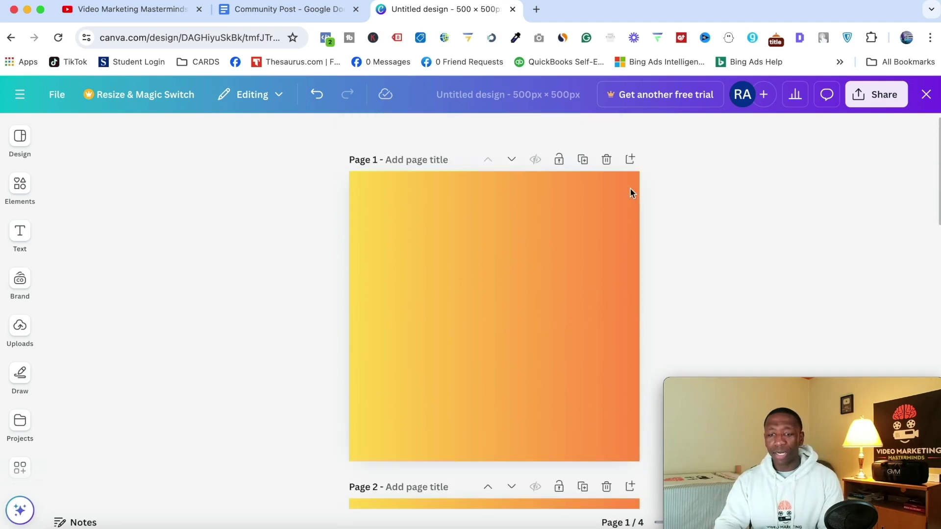
{"action": "left_click", "coordinate": [425, 222]}
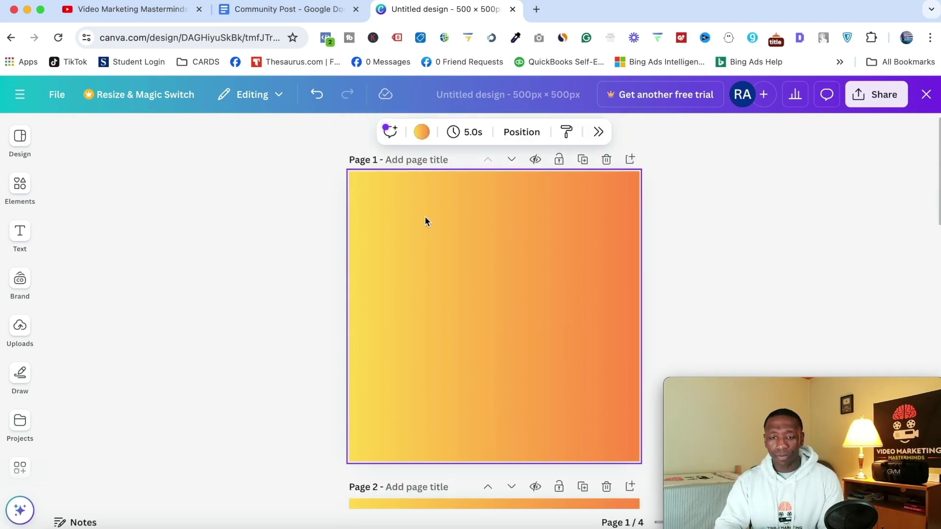
{"action": "left_click", "coordinate": [20, 184]}
Step: Search Elements for 'video tool' and show all graphic results
{"action": "left_click", "coordinate": [20, 326]}
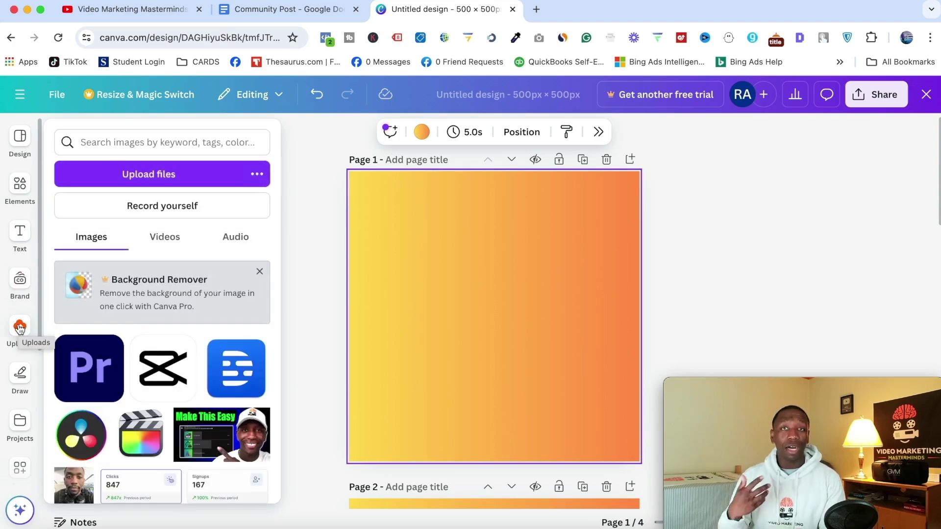
{"action": "left_click", "coordinate": [20, 184]}
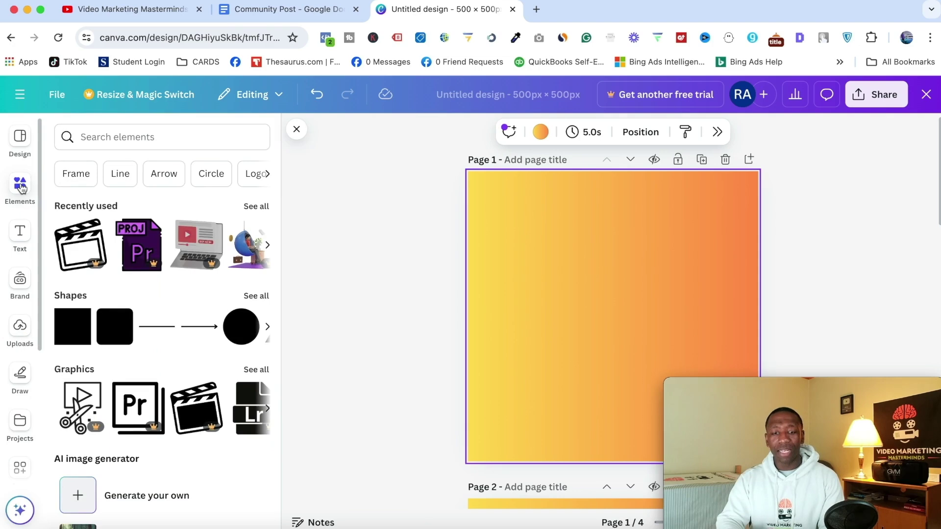
{"action": "left_click", "coordinate": [118, 137]}
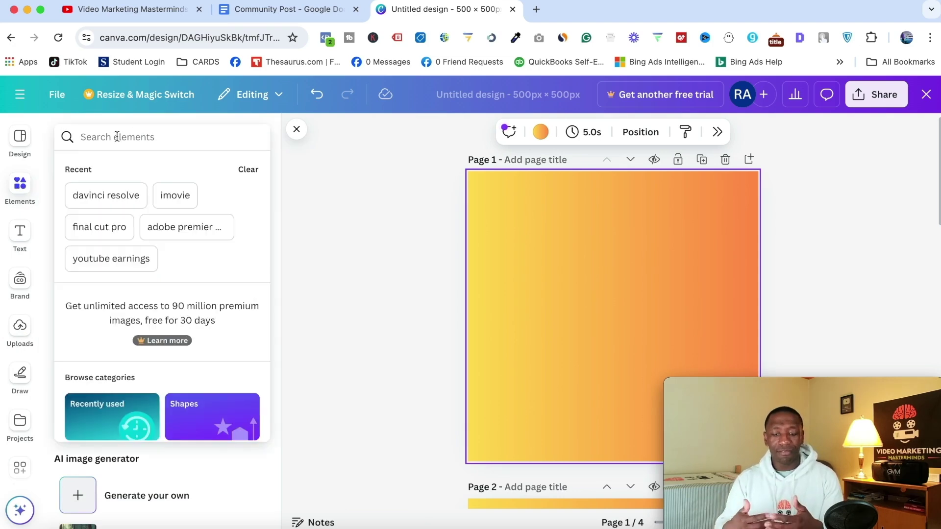
{"action": "type", "text": "video"}
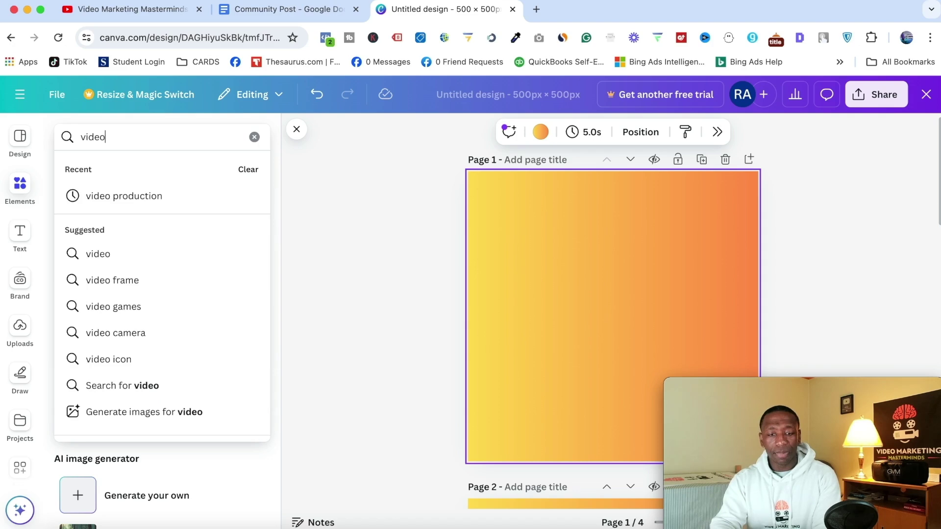
{"action": "type", "text": " tool"}
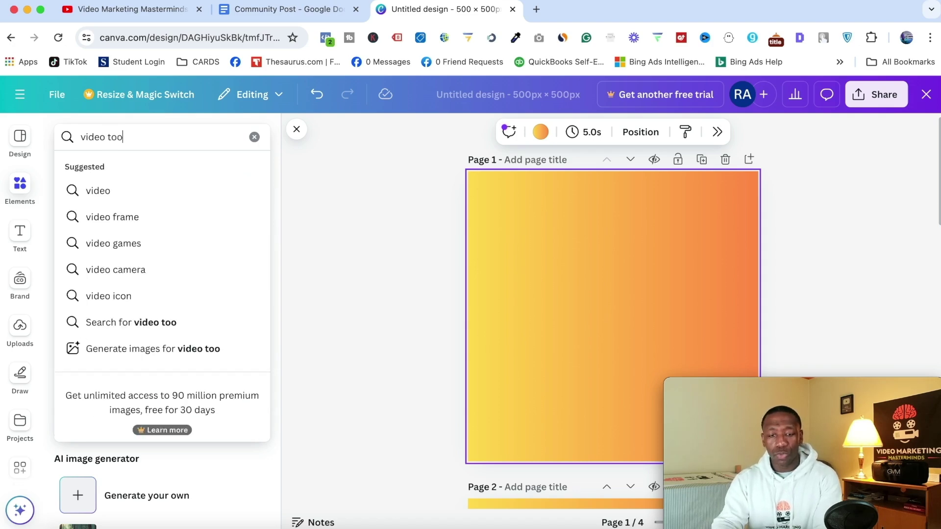
{"action": "key", "text": "Return"}
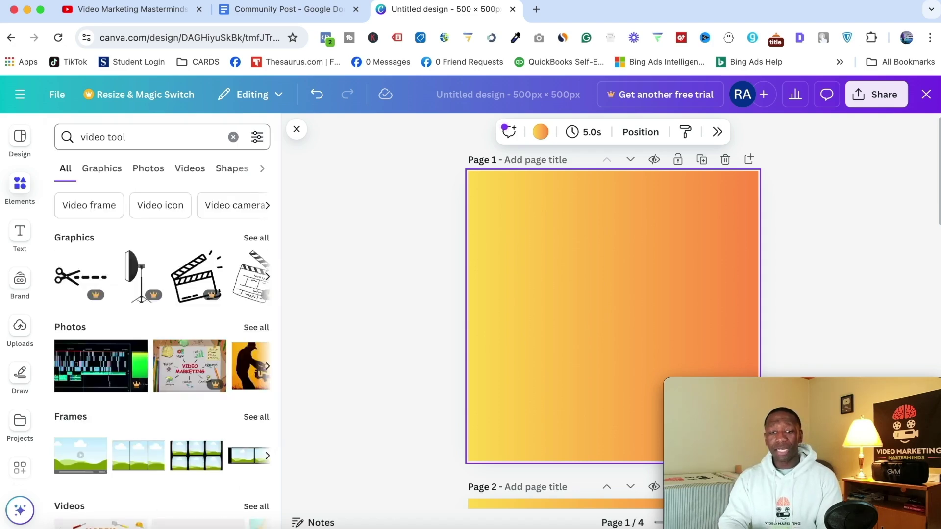
{"action": "left_click", "coordinate": [256, 238]}
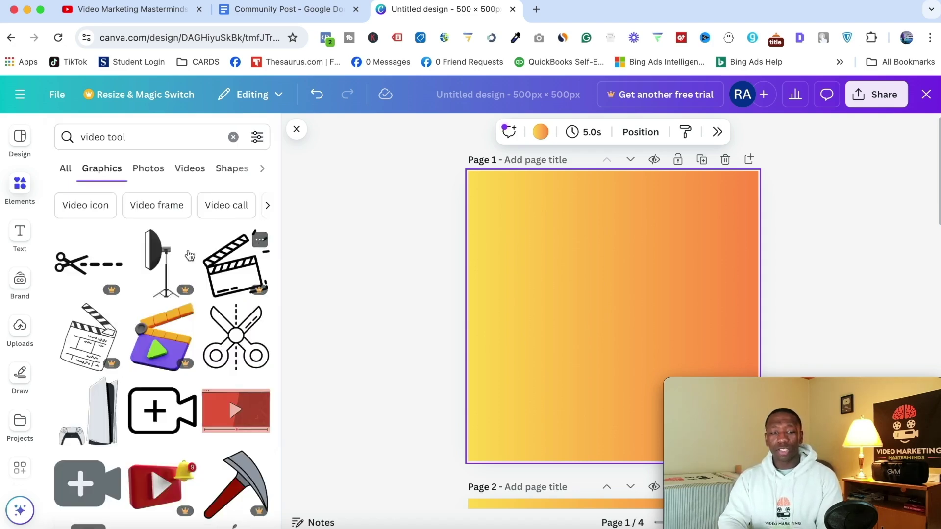
Step: Add the softbox light graphic to page 1, enlarge and move it, then undo it away
{"action": "left_click", "coordinate": [159, 256]}
{"action": "left_click_drag", "start_coordinate": [643, 259], "coordinate": [748, 155]}
{"action": "left_click_drag", "start_coordinate": [625, 222], "coordinate": [607, 280]}
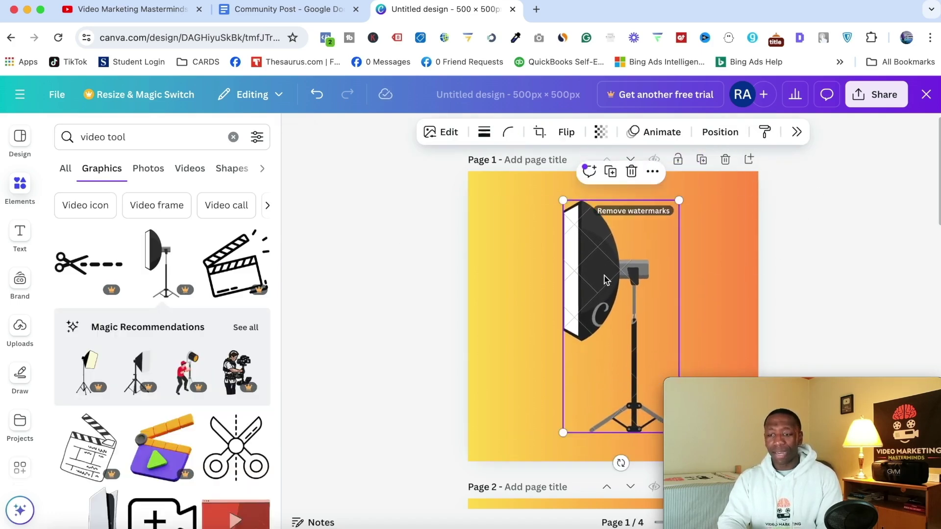
{"action": "left_click", "coordinate": [853, 217]}
{"action": "scroll", "coordinate": [855, 261], "scroll_direction": "down", "scroll_amount": 2}
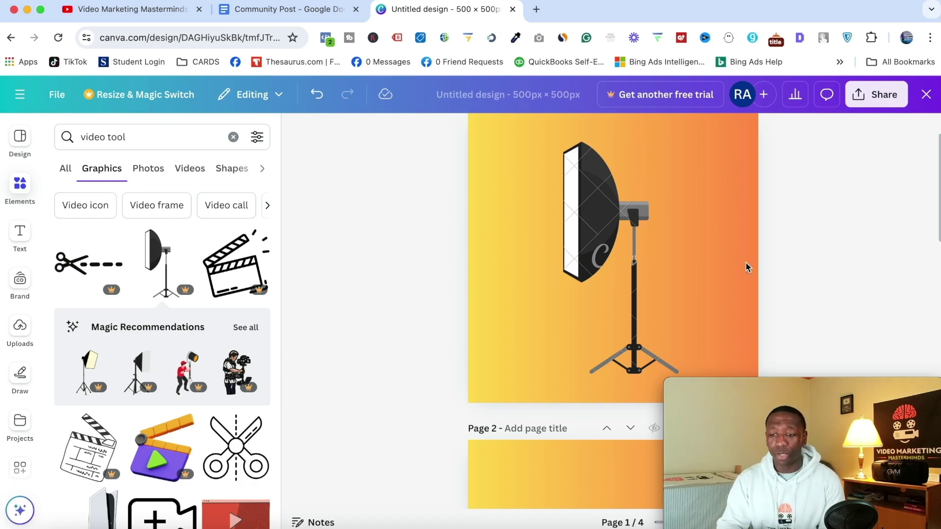
{"action": "left_click", "coordinate": [317, 94]}
{"action": "left_click", "coordinate": [317, 94]}
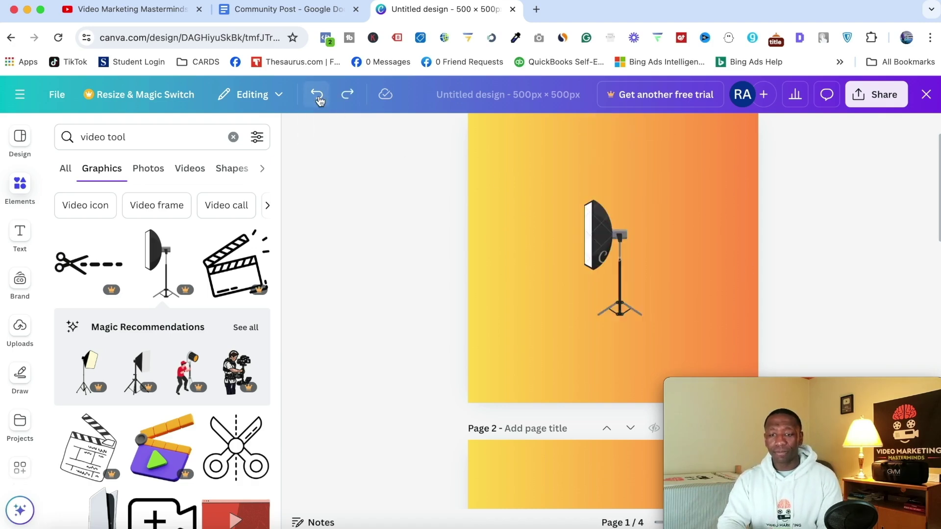
{"action": "left_click", "coordinate": [316, 94]}
{"action": "scroll", "coordinate": [328, 225], "scroll_direction": "down", "scroll_amount": 2}
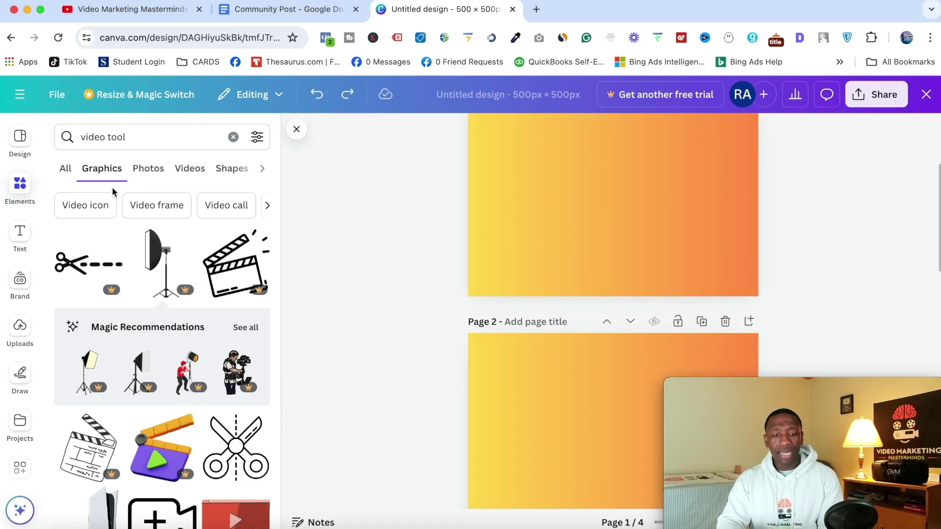
Step: Add the Premiere Pro logo from uploads to page 1
{"action": "left_click", "coordinate": [20, 330]}
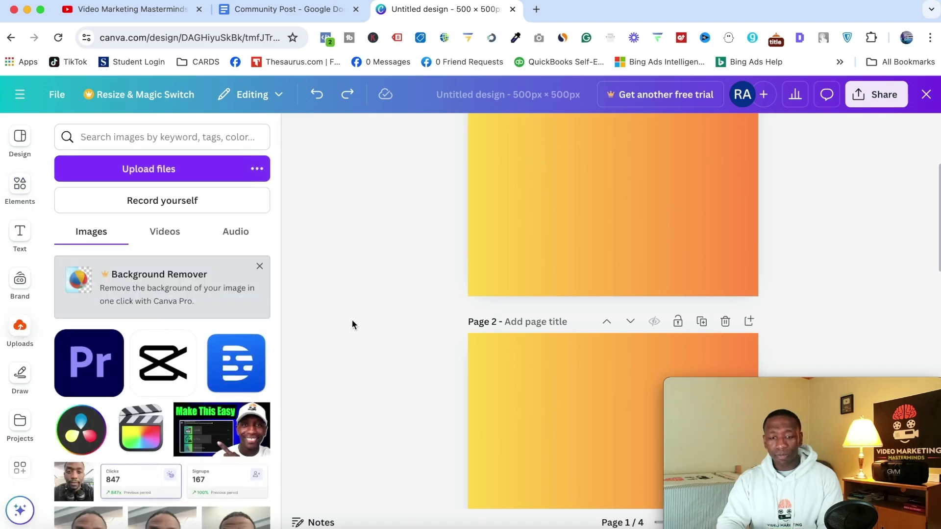
{"action": "left_click", "coordinate": [89, 361]}
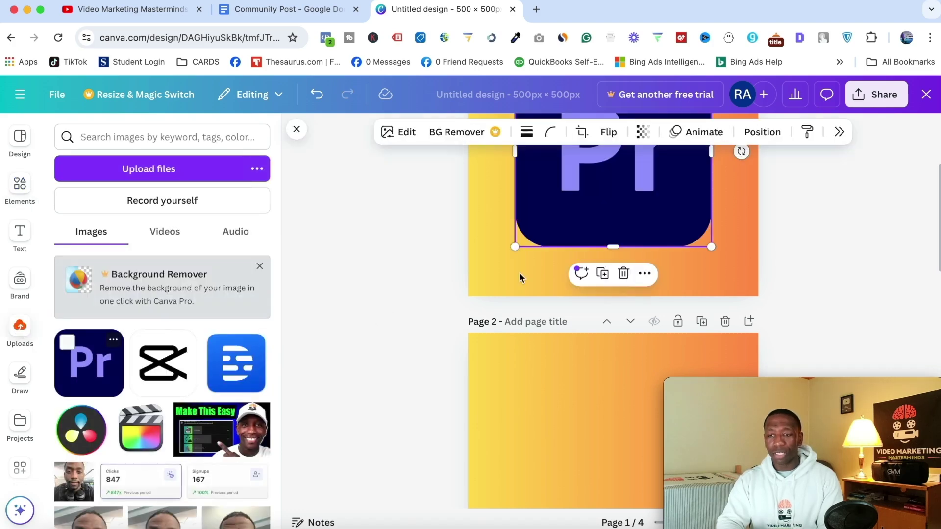
{"action": "scroll", "coordinate": [860, 228], "scroll_direction": "up", "scroll_amount": 3}
{"action": "left_click", "coordinate": [860, 227]}
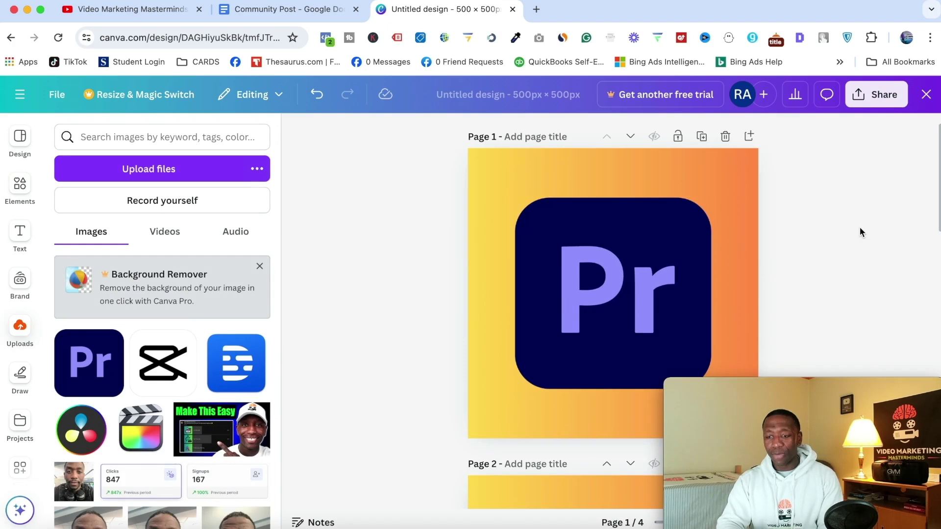
{"action": "scroll", "coordinate": [860, 228], "scroll_direction": "down", "scroll_amount": 6}
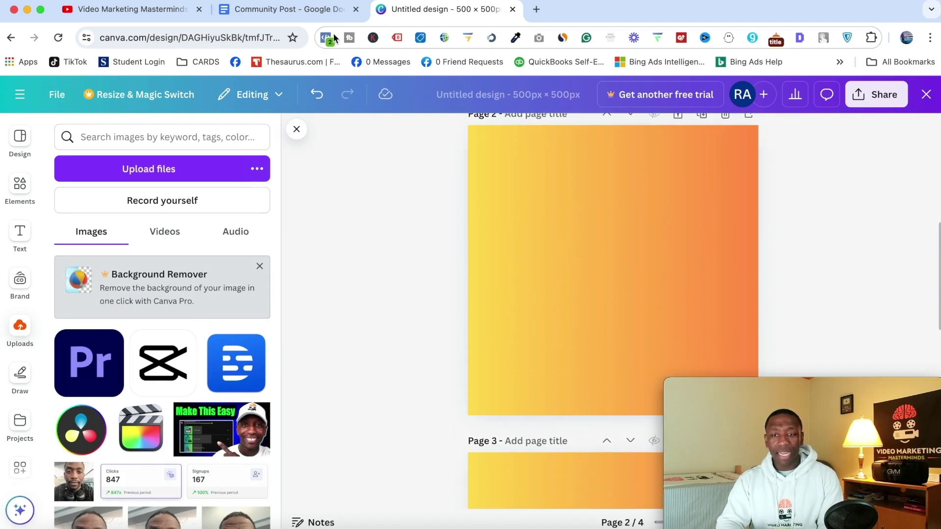
Step: Add the blue Descript logo to page 2, enlarged and recentred
{"action": "left_click", "coordinate": [236, 364]}
{"action": "left_click_drag", "start_coordinate": [694, 188], "coordinate": [743, 141]}
{"action": "left_click_drag", "start_coordinate": [676, 237], "coordinate": [652, 262]}
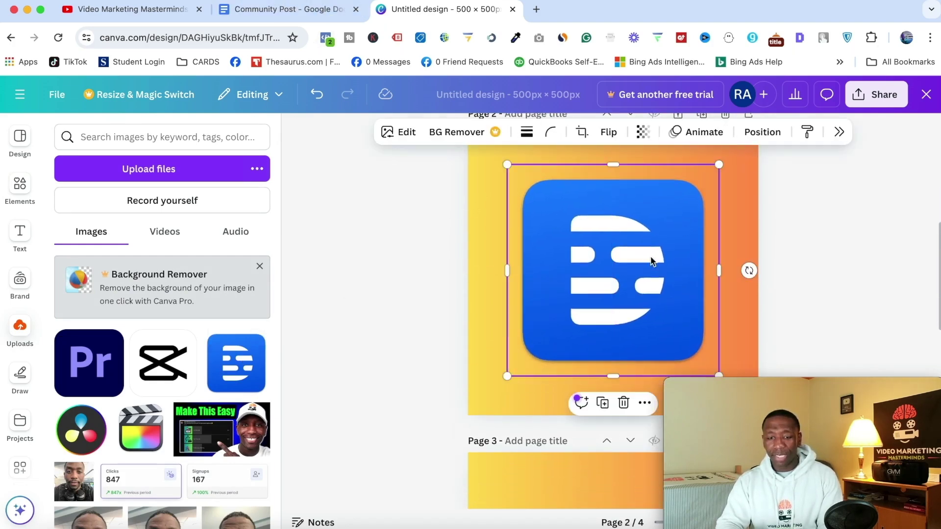
{"action": "left_click", "coordinate": [392, 275]}
{"action": "scroll", "coordinate": [391, 275], "scroll_direction": "down", "scroll_amount": 7}
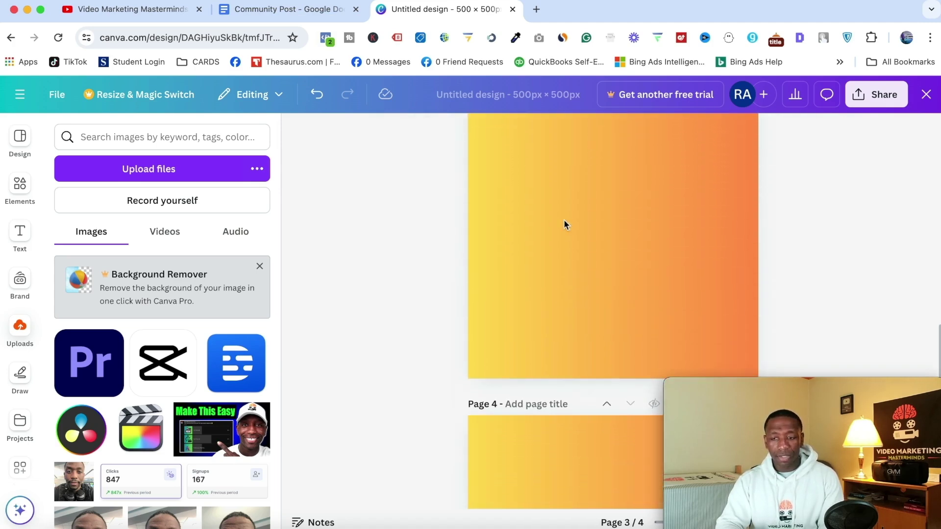
Step: Add the Final Cut Pro logo to page 3, enlarged and centred, after checking the software list
{"action": "left_click", "coordinate": [565, 222]}
{"action": "left_click", "coordinate": [289, 9]}
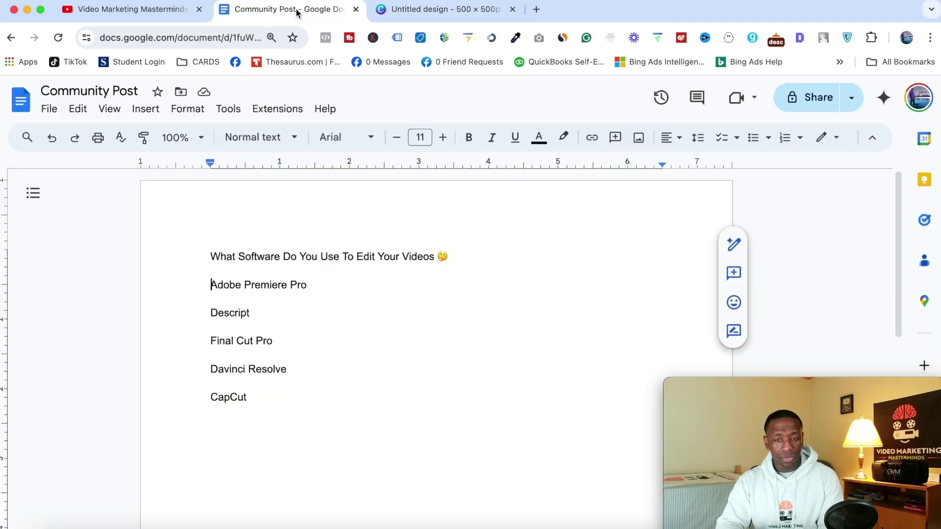
{"action": "left_click", "coordinate": [441, 9]}
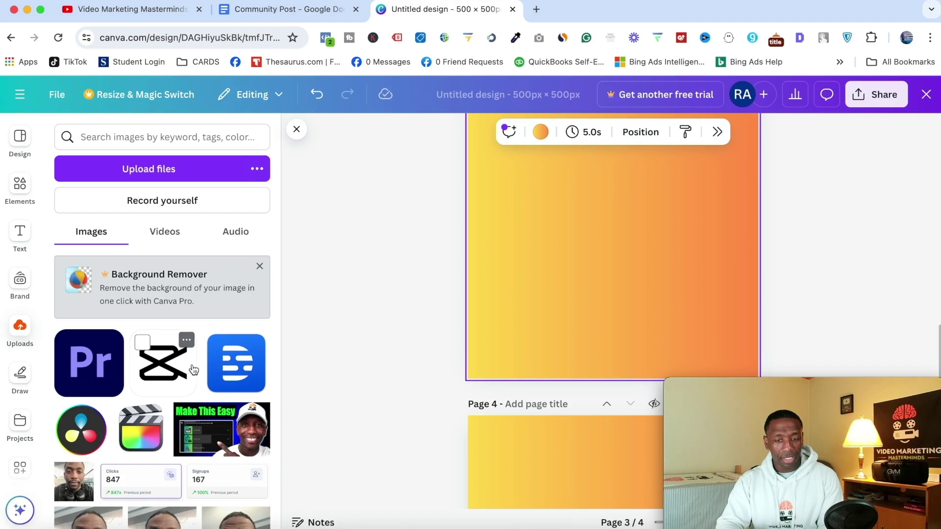
{"action": "left_click", "coordinate": [139, 432]}
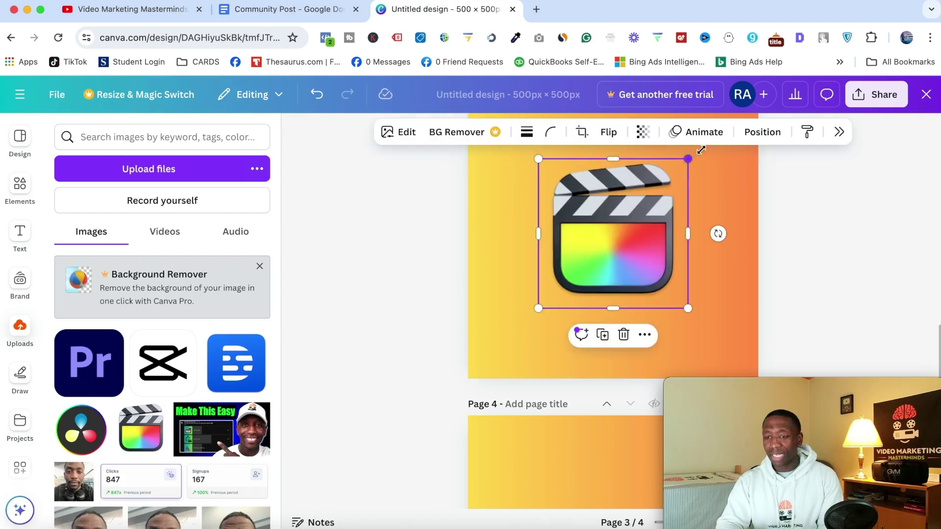
{"action": "left_click_drag", "start_coordinate": [701, 150], "coordinate": [755, 131]}
{"action": "left_click_drag", "start_coordinate": [635, 225], "coordinate": [627, 243]}
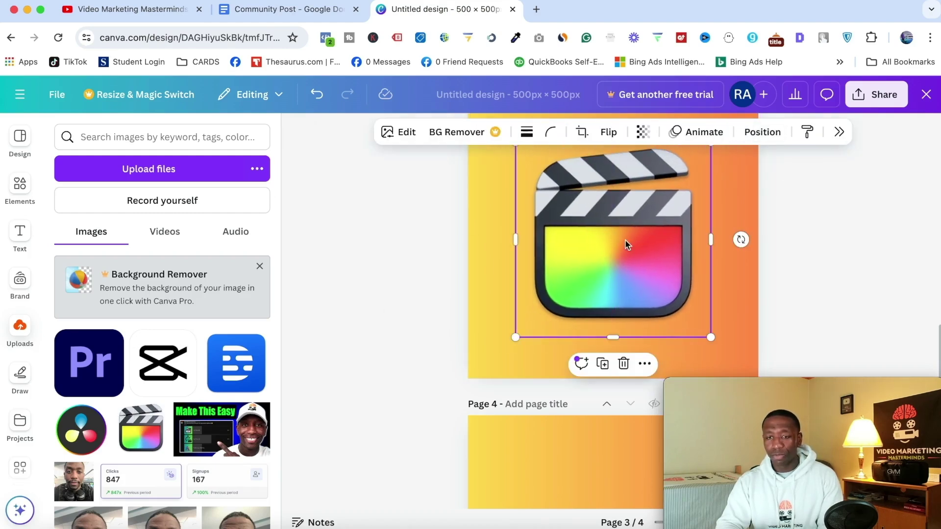
Step: Recheck the software list, try dropping CapCut onto page 3, then undo the swap
{"action": "left_click", "coordinate": [282, 9]}
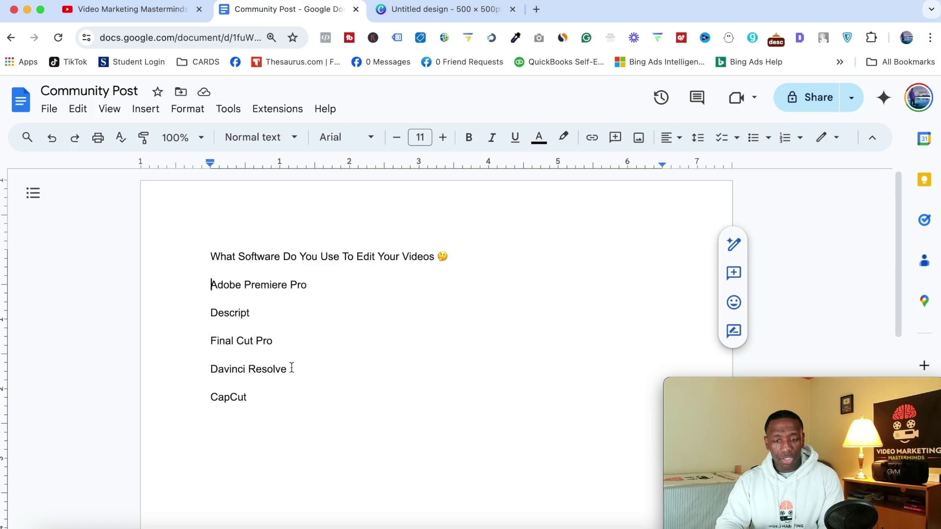
{"action": "left_click", "coordinate": [418, 8]}
{"action": "scroll", "coordinate": [152, 391], "scroll_direction": "down", "scroll_amount": 3}
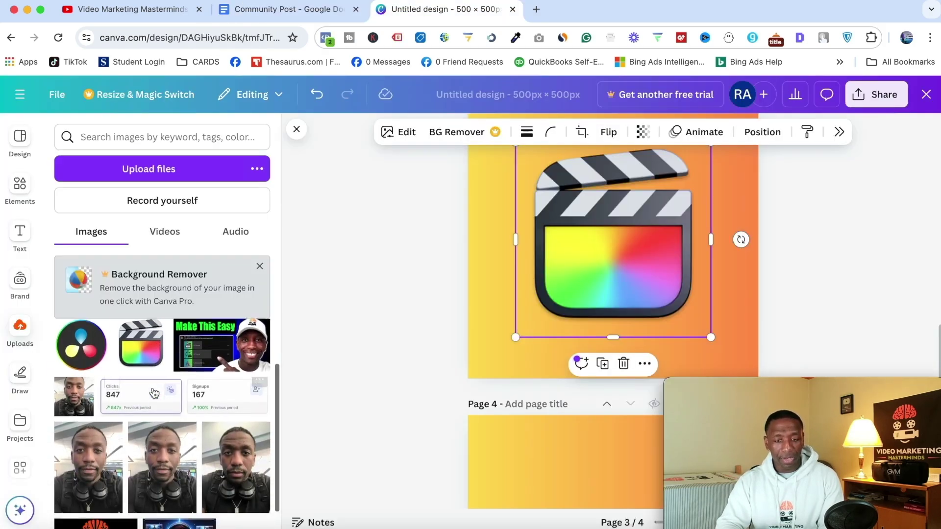
{"action": "scroll", "coordinate": [154, 392], "scroll_direction": "up", "scroll_amount": 3}
{"action": "left_click_drag", "start_coordinate": [163, 362], "coordinate": [578, 304]}
{"action": "left_click", "coordinate": [316, 94]}
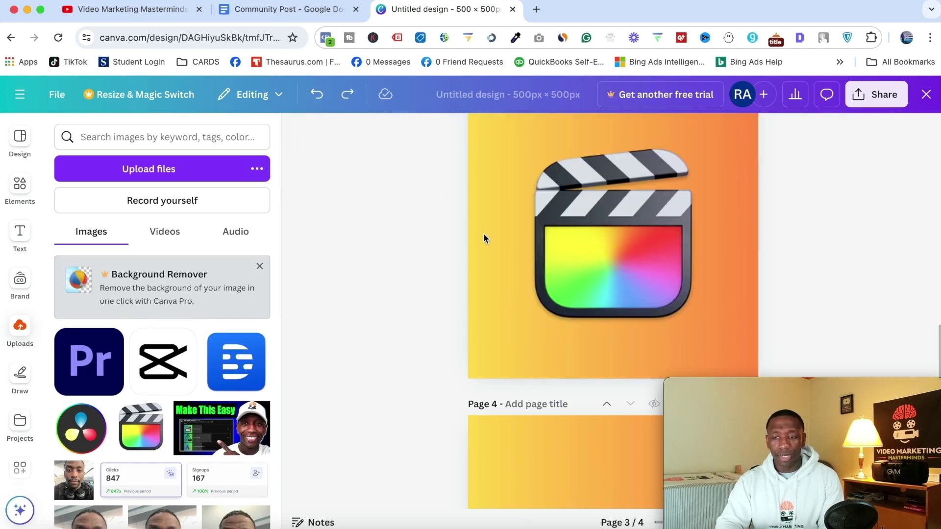
Step: Add the CapCut logo to page 4 and review all four logo pages
{"action": "scroll", "coordinate": [484, 239], "scroll_direction": "down", "scroll_amount": 3}
{"action": "scroll", "coordinate": [484, 238], "scroll_direction": "down", "scroll_amount": 2}
{"action": "left_click", "coordinate": [613, 250]}
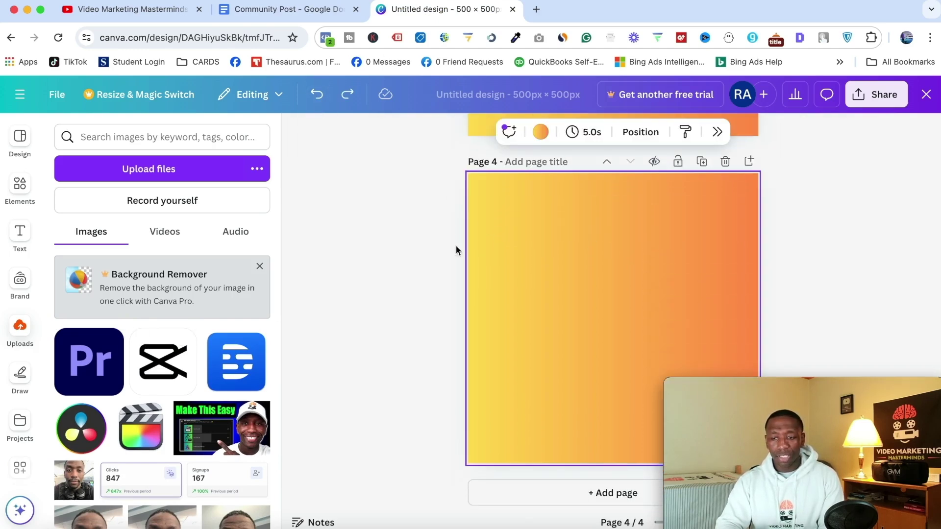
{"action": "left_click", "coordinate": [178, 369]}
{"action": "left_click", "coordinate": [839, 238]}
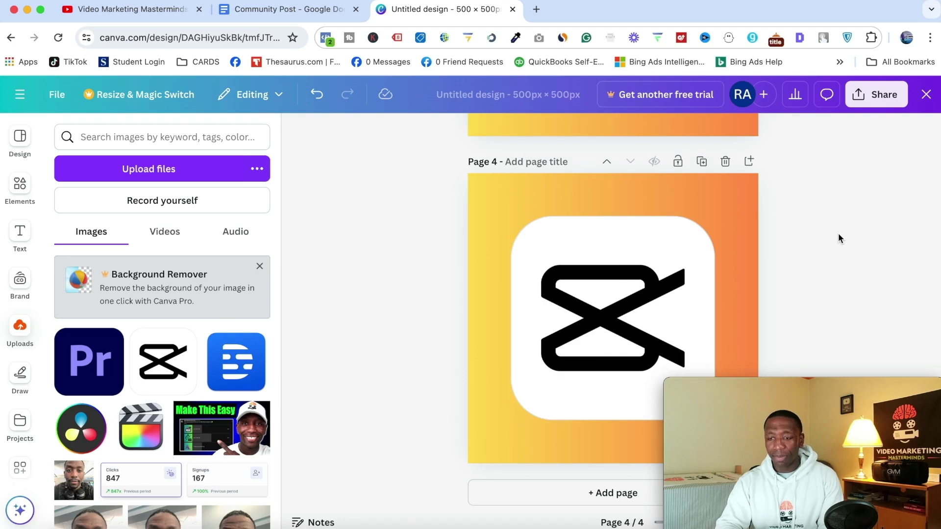
{"action": "scroll", "coordinate": [839, 239], "scroll_direction": "up", "scroll_amount": 15}
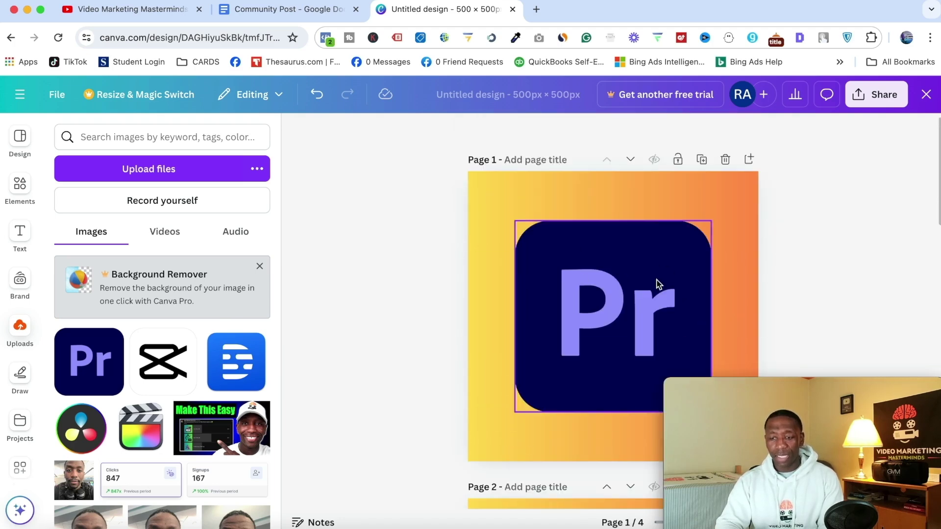
{"action": "scroll", "coordinate": [658, 285], "scroll_direction": "down", "scroll_amount": 9}
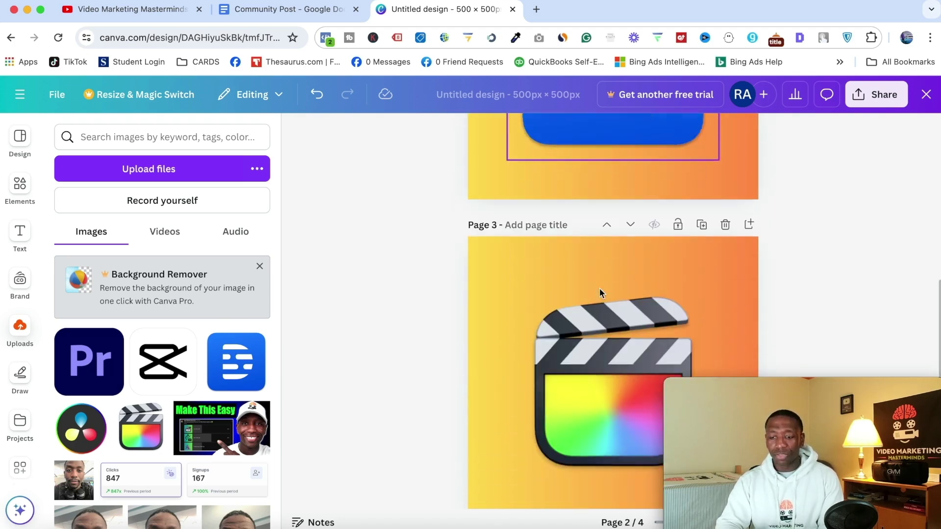
{"action": "scroll", "coordinate": [599, 288], "scroll_direction": "down", "scroll_amount": 6}
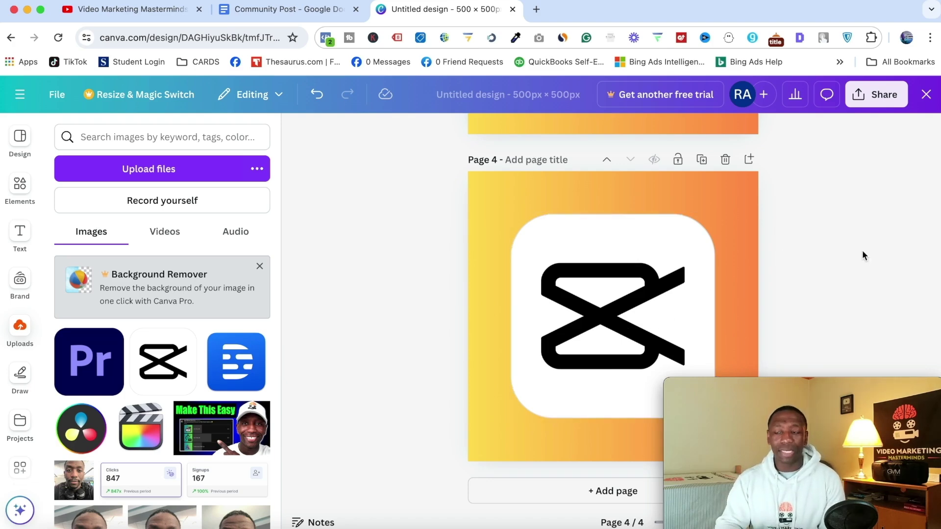
{"action": "scroll", "coordinate": [885, 195], "scroll_direction": "up", "scroll_amount": 15}
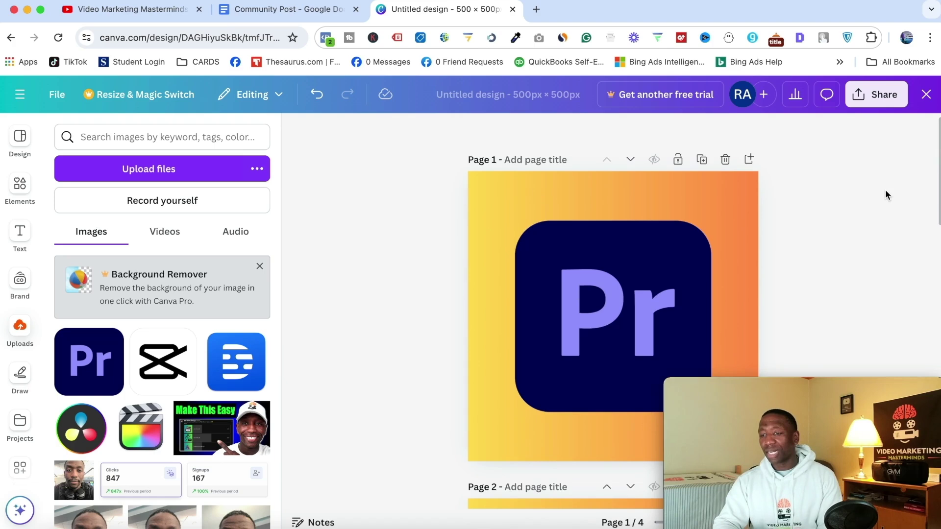
Step: Download the design as PNG with all four pages selected
{"action": "left_click", "coordinate": [881, 96]}
{"action": "scroll", "coordinate": [820, 267], "scroll_direction": "down", "scroll_amount": 1}
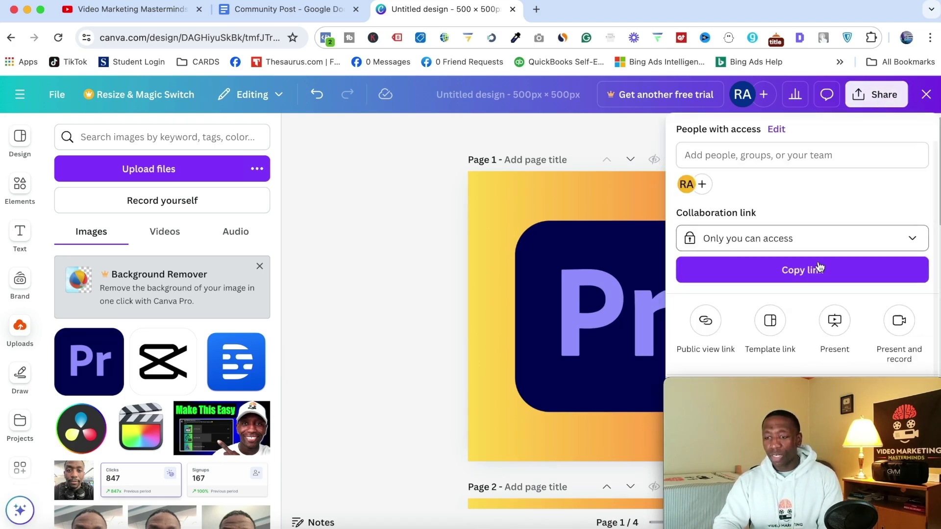
{"action": "left_click_drag", "start_coordinate": [862, 385], "coordinate": [563, 385]}
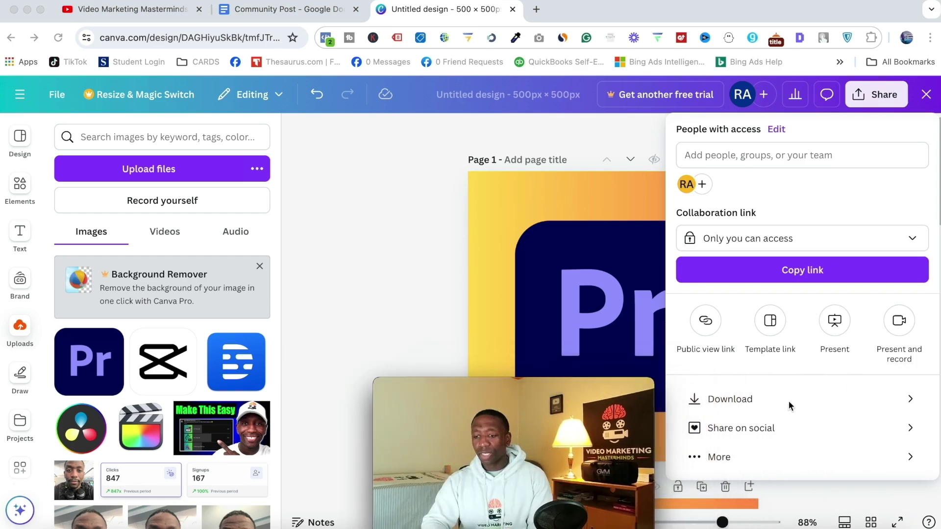
{"action": "left_click", "coordinate": [839, 399]}
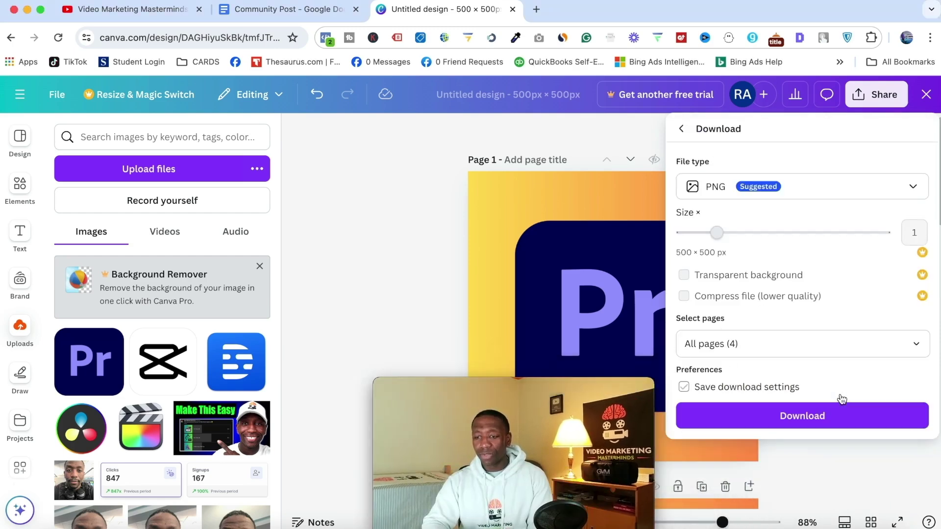
{"action": "left_click", "coordinate": [907, 348]}
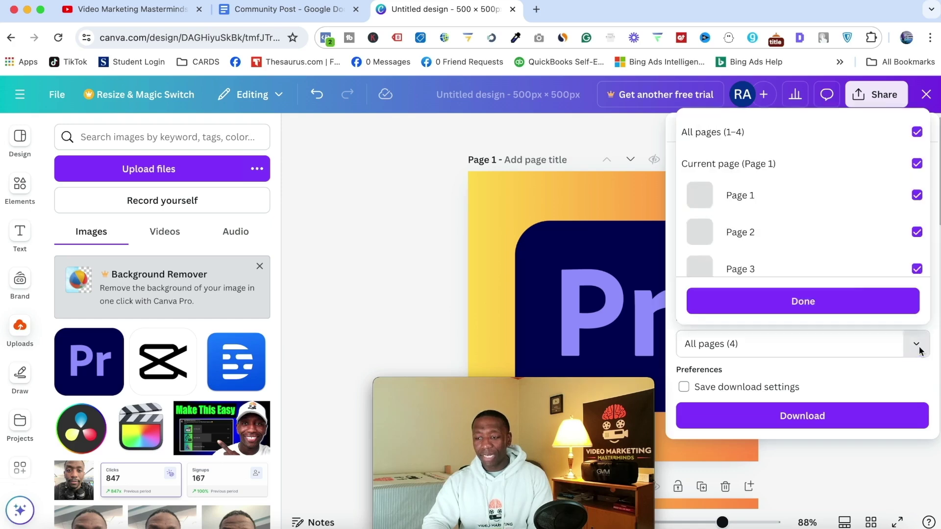
{"action": "left_click", "coordinate": [917, 132]}
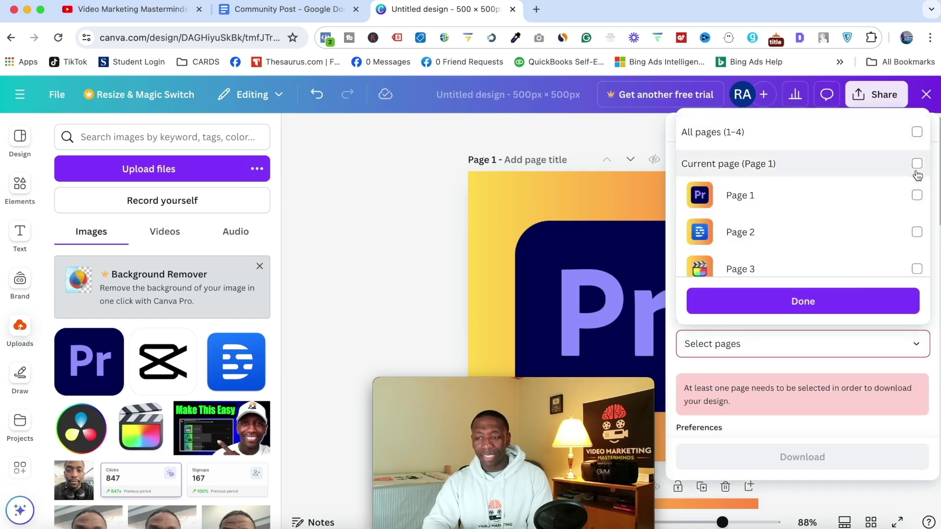
{"action": "left_click", "coordinate": [919, 132]}
{"action": "left_click", "coordinate": [807, 301]}
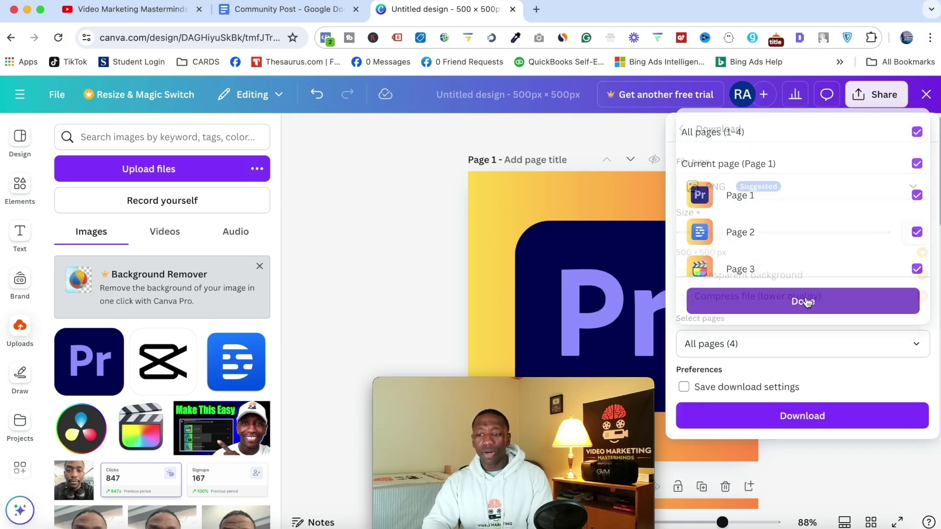
{"action": "left_click", "coordinate": [798, 418]}
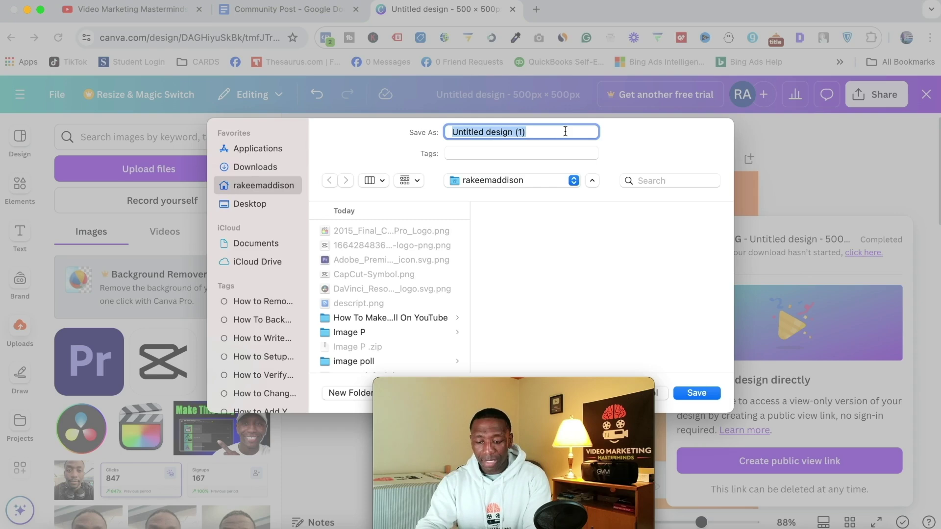
Step: Save the export as editing.zip, extract it, and preview 1.png through 4.png in Finder
{"action": "type", "text": "editing"}
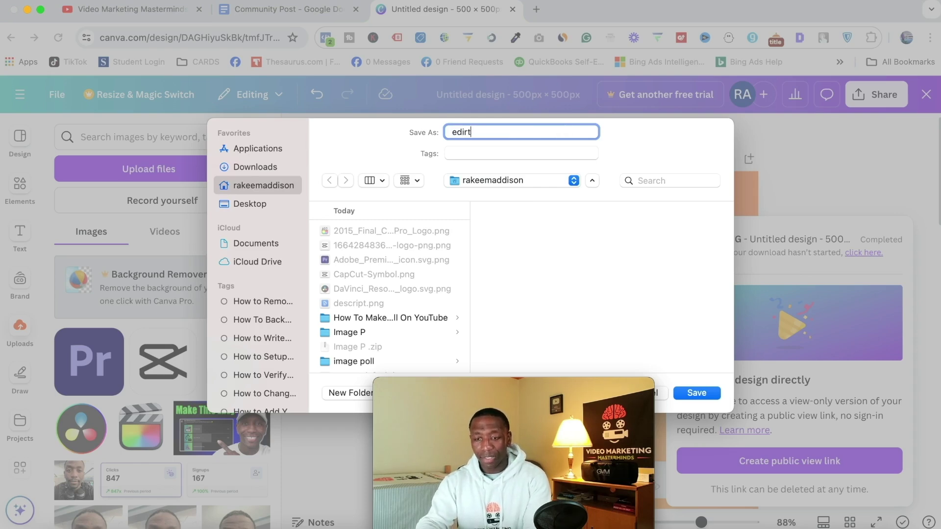
{"action": "left_click", "coordinate": [710, 393]}
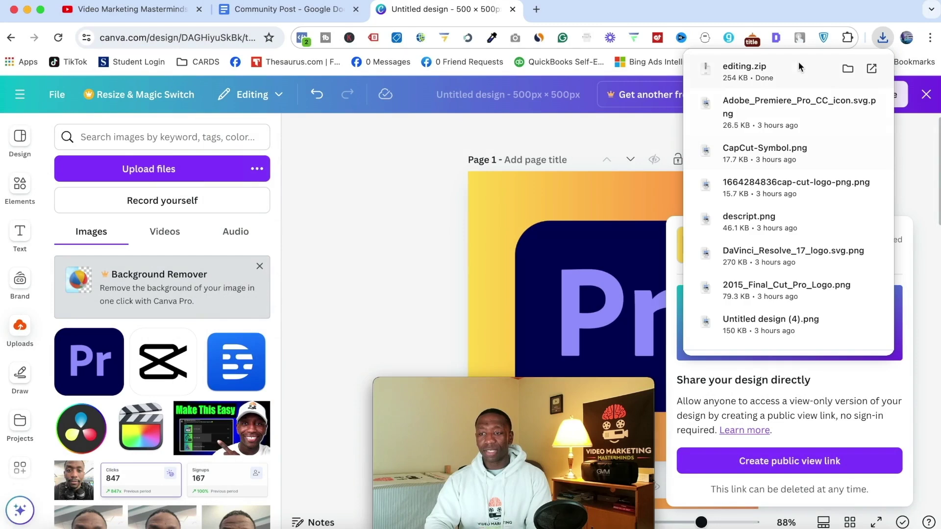
{"action": "left_click", "coordinate": [757, 73]}
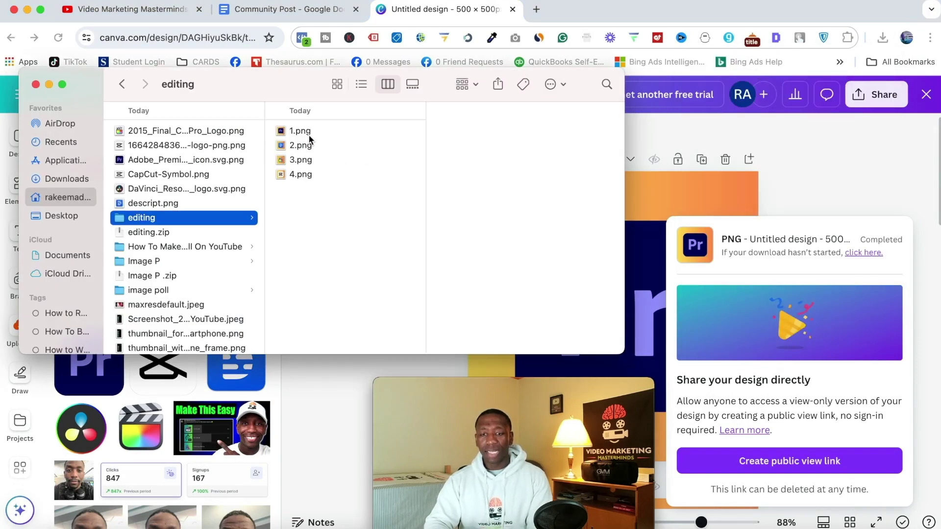
{"action": "left_click", "coordinate": [304, 131]}
{"action": "key", "text": "Down"}
{"action": "key", "text": "Down"}
{"action": "key", "text": "Down"}
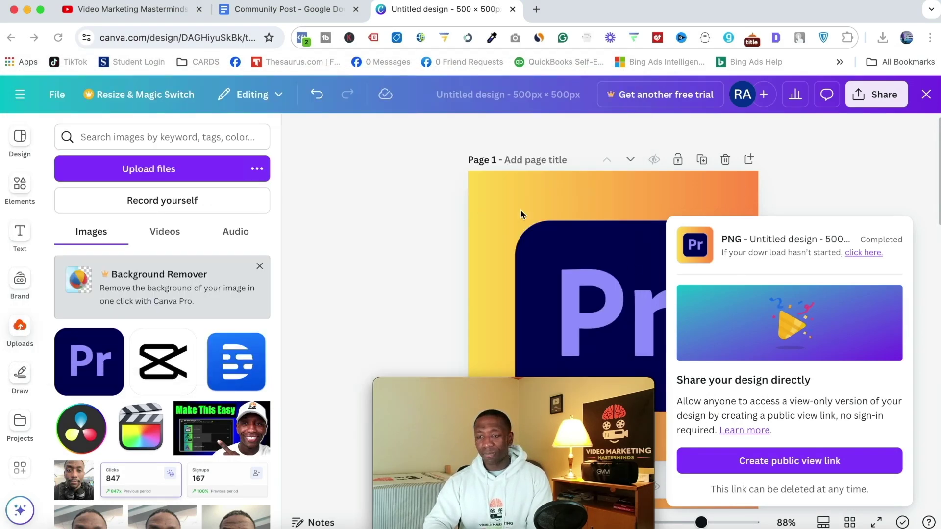
{"action": "left_click_drag", "start_coordinate": [582, 385], "coordinate": [877, 378]}
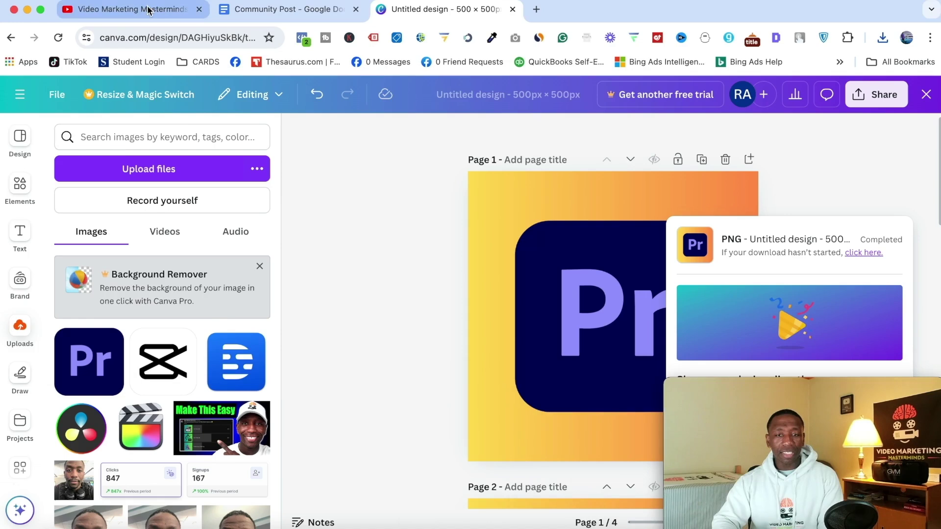
Step: Start a YouTube image poll and attach 1.png (Premiere Pro) and 2.png as the first two option images
{"action": "left_click", "coordinate": [149, 10]}
{"action": "scroll", "coordinate": [489, 264], "scroll_direction": "down", "scroll_amount": 5}
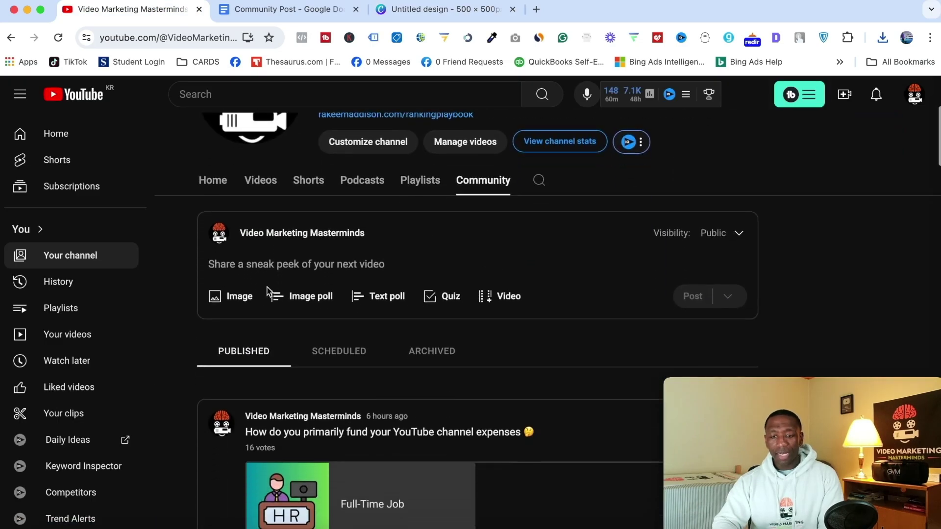
{"action": "left_click", "coordinate": [294, 299]}
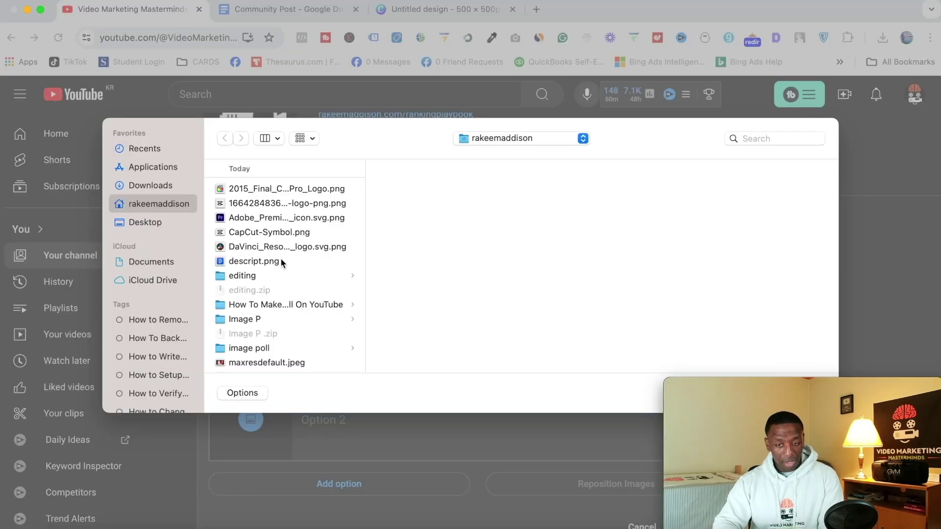
{"action": "left_click", "coordinate": [246, 275]}
{"action": "left_click", "coordinate": [404, 190]}
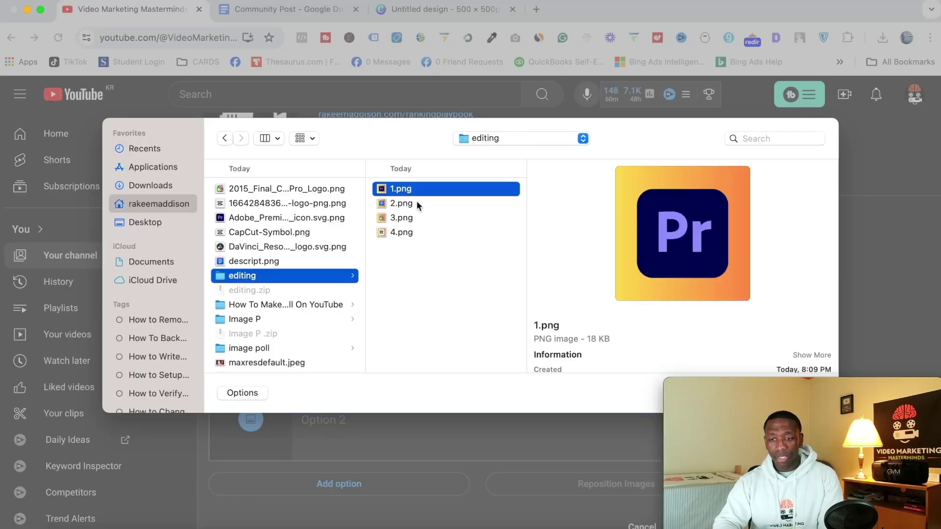
{"action": "double_click", "coordinate": [448, 191]}
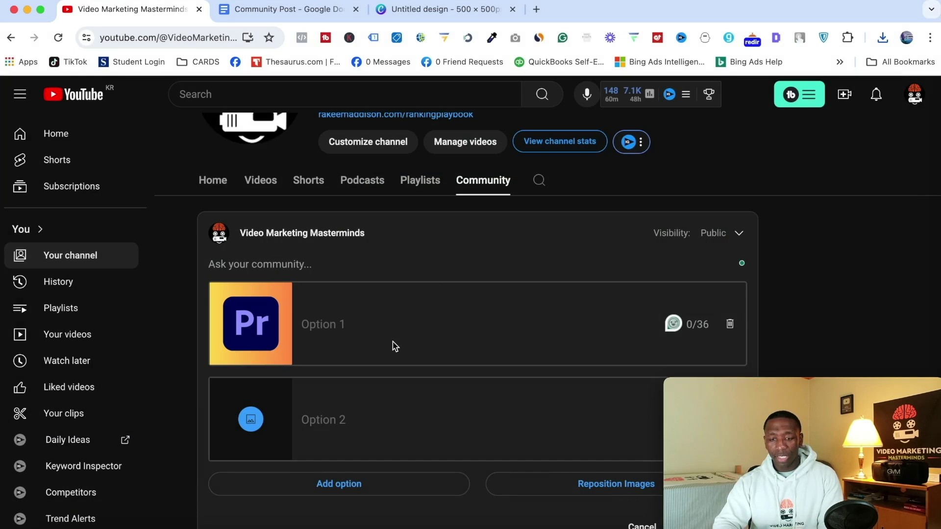
{"action": "scroll", "coordinate": [393, 342], "scroll_direction": "down", "scroll_amount": 3}
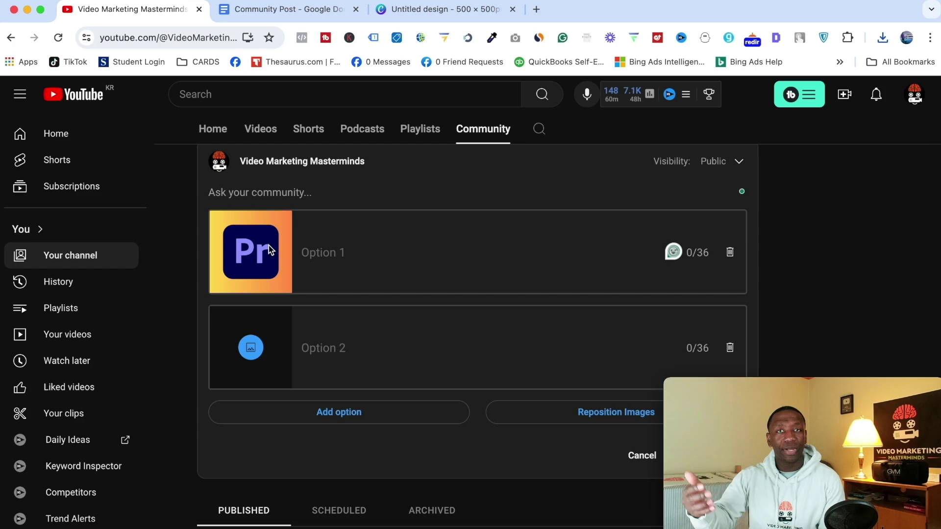
{"action": "left_click", "coordinate": [252, 349]}
{"action": "double_click", "coordinate": [236, 203]}
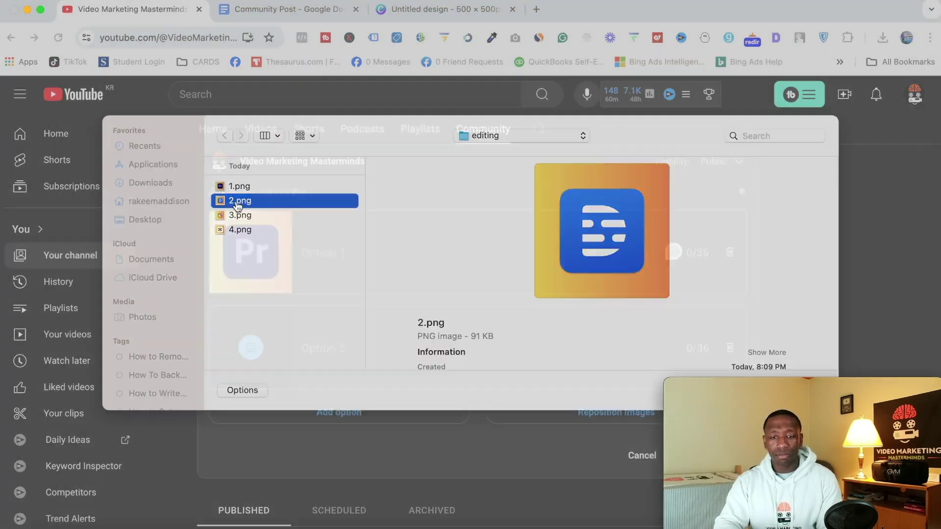
Step: Add third and fourth poll options and attach 3.png and 4.png (CapCut) as their images
{"action": "scroll", "coordinate": [314, 294], "scroll_direction": "down", "scroll_amount": 3}
{"action": "left_click", "coordinate": [331, 279]}
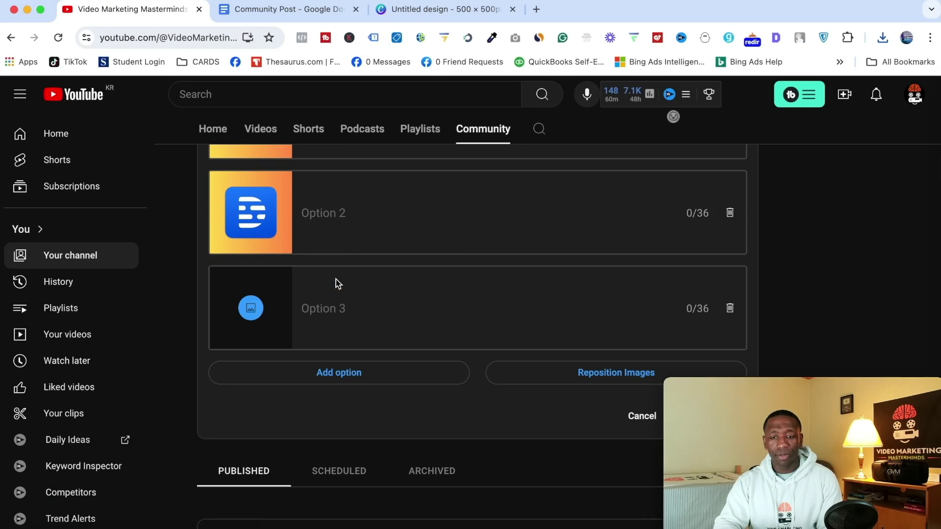
{"action": "left_click", "coordinate": [322, 373]}
{"action": "scroll", "coordinate": [367, 252], "scroll_direction": "down", "scroll_amount": 2}
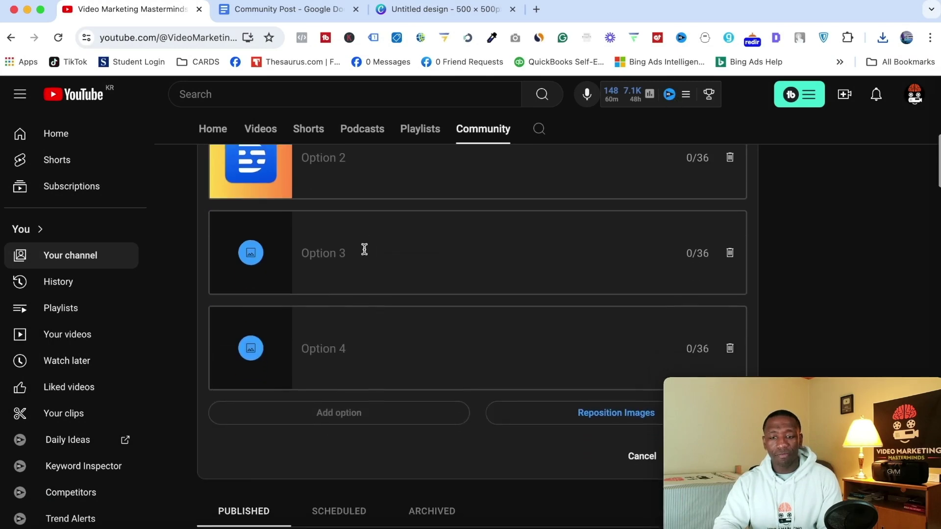
{"action": "left_click", "coordinate": [250, 252]}
{"action": "left_click", "coordinate": [248, 221]}
{"action": "double_click", "coordinate": [248, 220]}
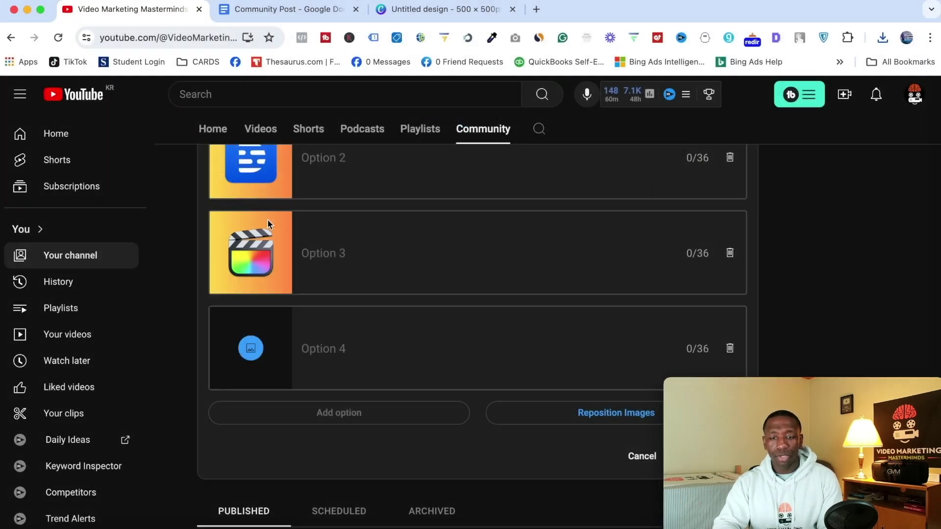
{"action": "left_click", "coordinate": [248, 351]}
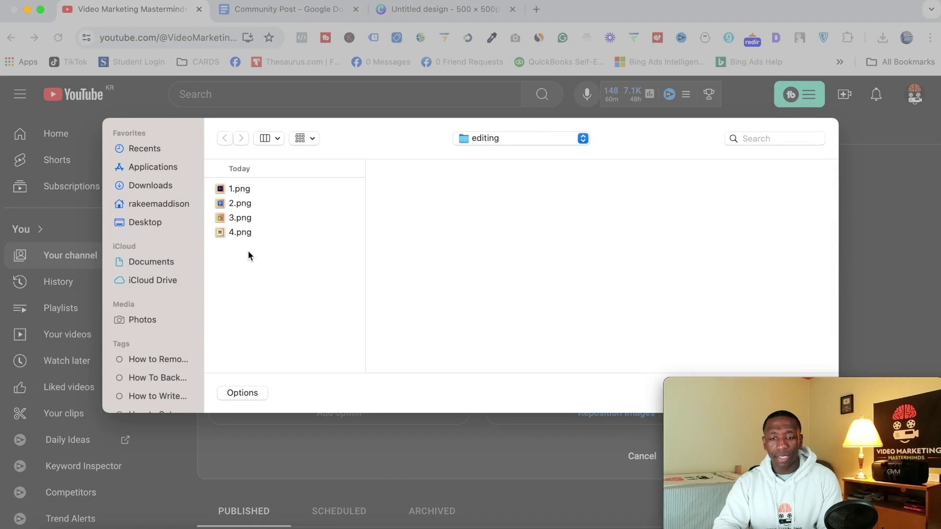
{"action": "left_click", "coordinate": [240, 216]}
{"action": "left_click", "coordinate": [241, 231]}
{"action": "double_click", "coordinate": [240, 231]}
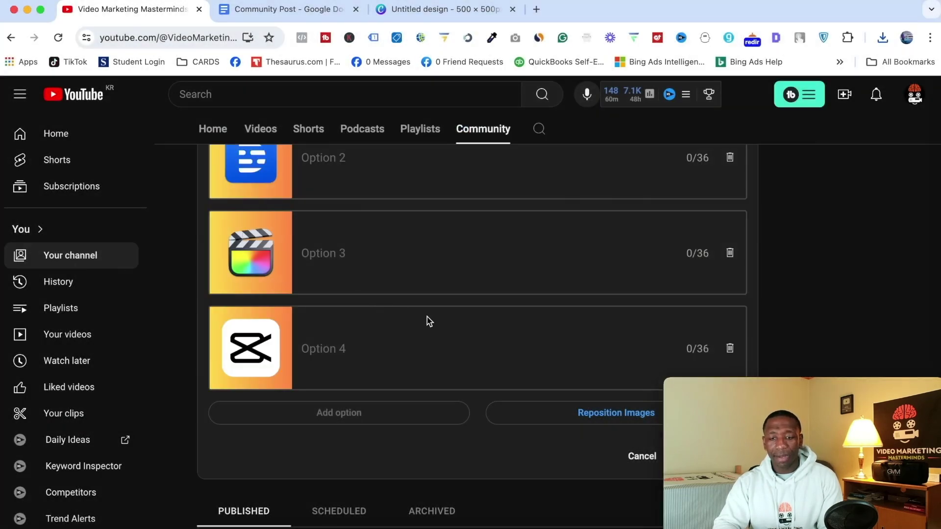
{"action": "scroll", "coordinate": [427, 319], "scroll_direction": "up", "scroll_amount": 4}
Step: Copy 'Adobe Premiere Pro' and 'Descript' from the notes into the first two option labels
{"action": "left_click", "coordinate": [313, 12]}
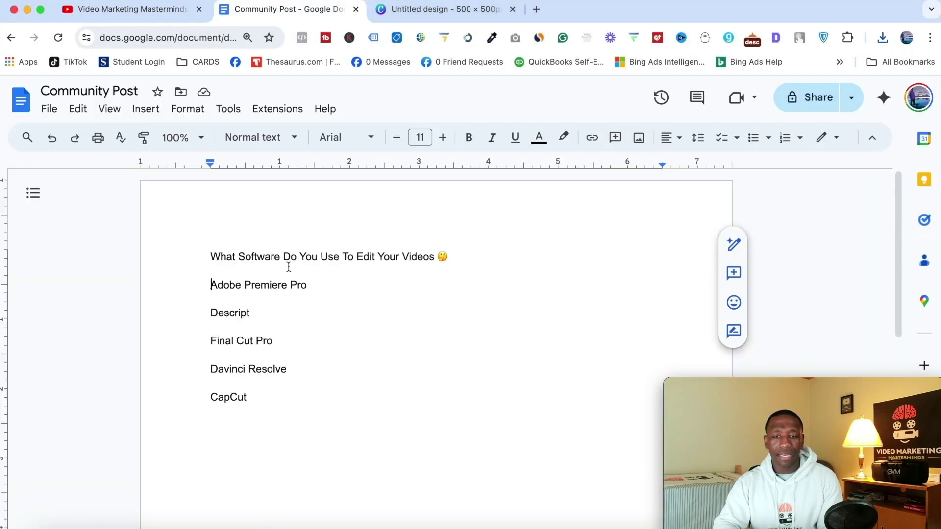
{"action": "left_click_drag", "start_coordinate": [309, 288], "coordinate": [209, 284]}
{"action": "key", "text": "super+c"}
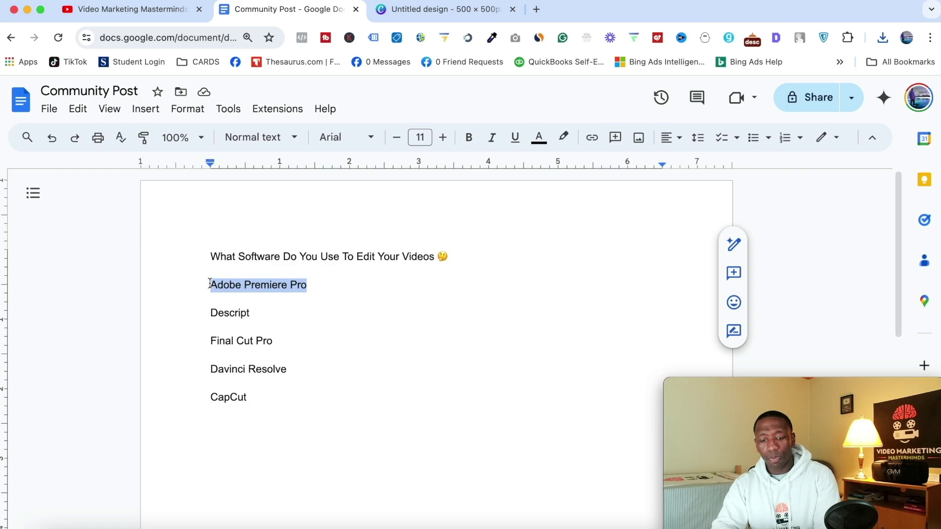
{"action": "left_click", "coordinate": [128, 9]}
{"action": "left_click", "coordinate": [338, 242]}
{"action": "key", "text": "super+v"}
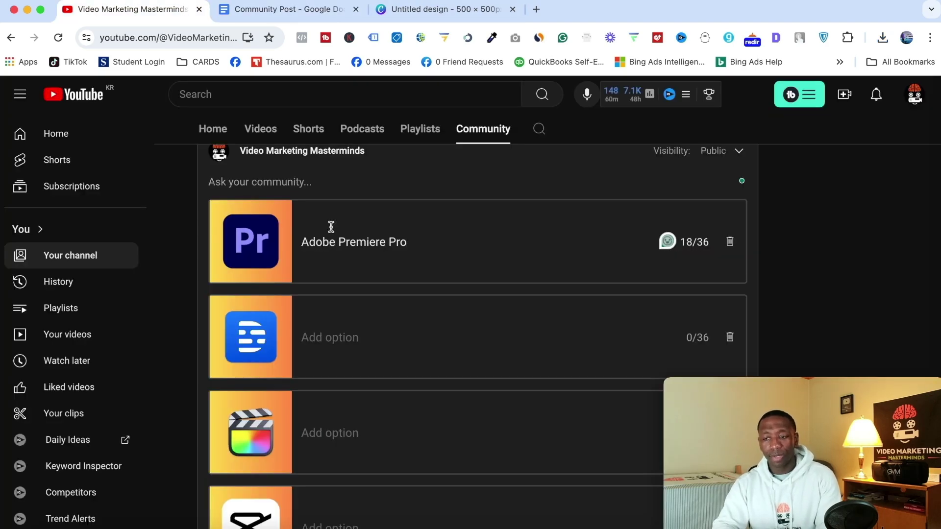
{"action": "left_click", "coordinate": [350, 10]}
{"action": "left_click_drag", "start_coordinate": [251, 312], "coordinate": [206, 312]}
{"action": "key", "text": "super+c"}
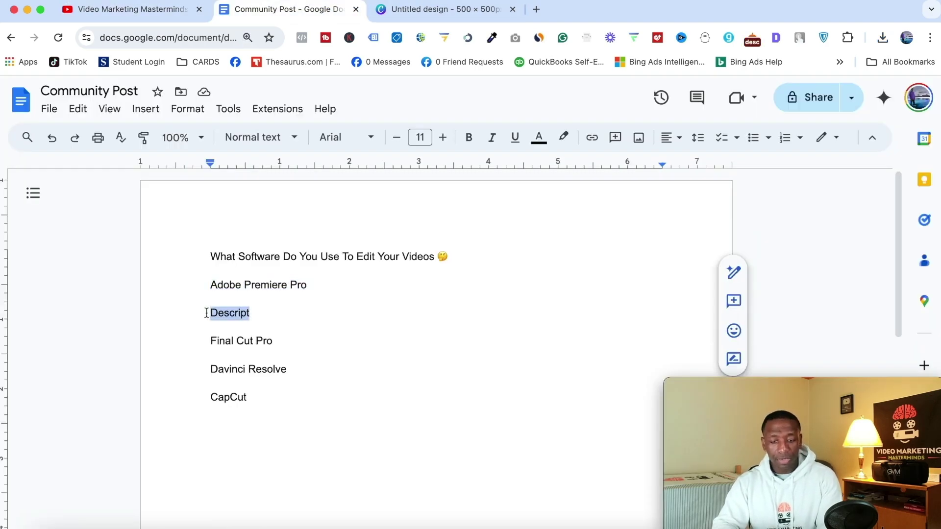
{"action": "left_click", "coordinate": [153, 11]}
{"action": "left_click", "coordinate": [319, 338]}
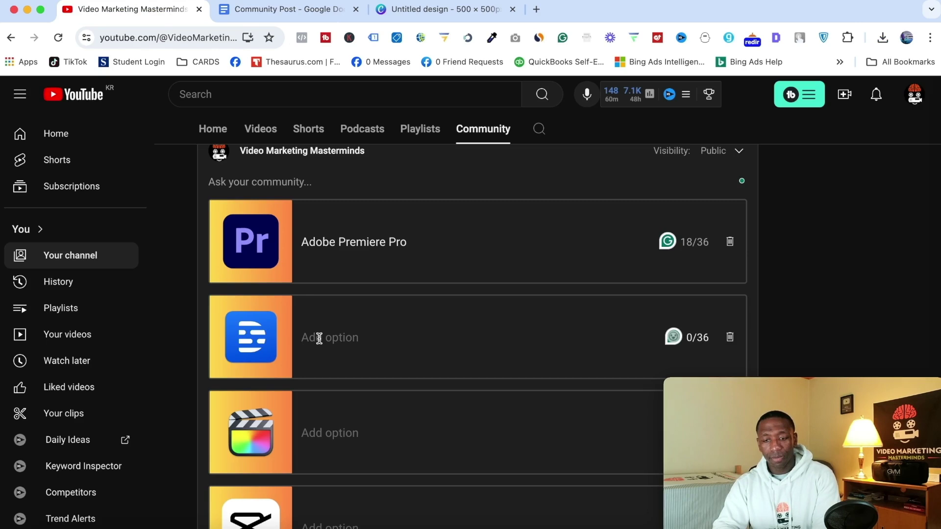
{"action": "key", "text": "super+v"}
Step: Copy 'Final Cut Pro' and 'CapCut' from the notes into the third and fourth option labels
{"action": "left_click", "coordinate": [288, 9]}
{"action": "left_click_drag", "start_coordinate": [282, 345], "coordinate": [212, 338]}
{"action": "key", "text": "super+c"}
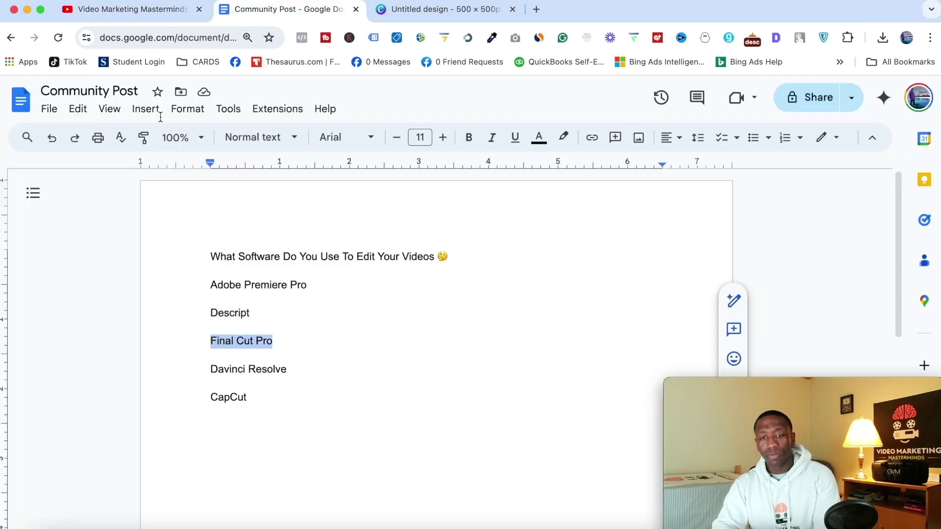
{"action": "left_click", "coordinate": [132, 10]}
{"action": "left_click", "coordinate": [319, 429]}
{"action": "key", "text": "super+v"}
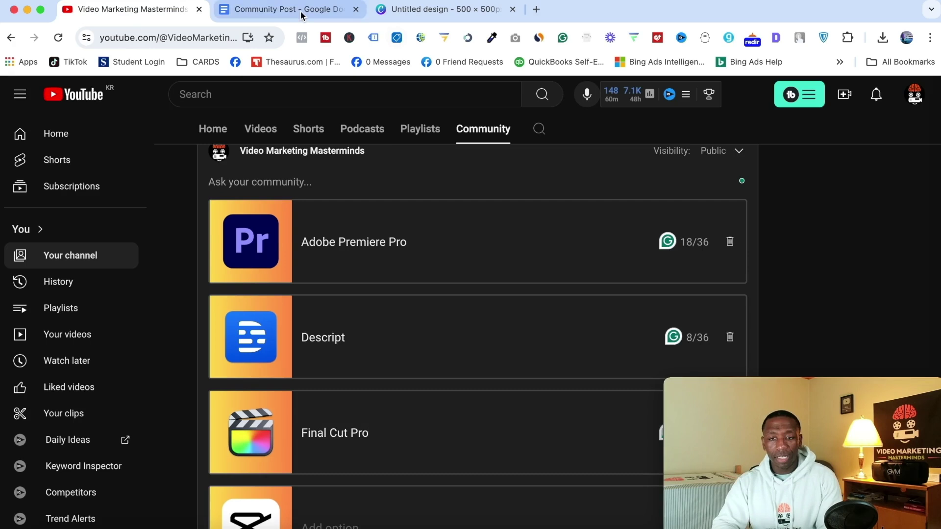
{"action": "left_click", "coordinate": [284, 9]}
{"action": "left_click_drag", "start_coordinate": [251, 397], "coordinate": [205, 397]}
{"action": "key", "text": "super+c"}
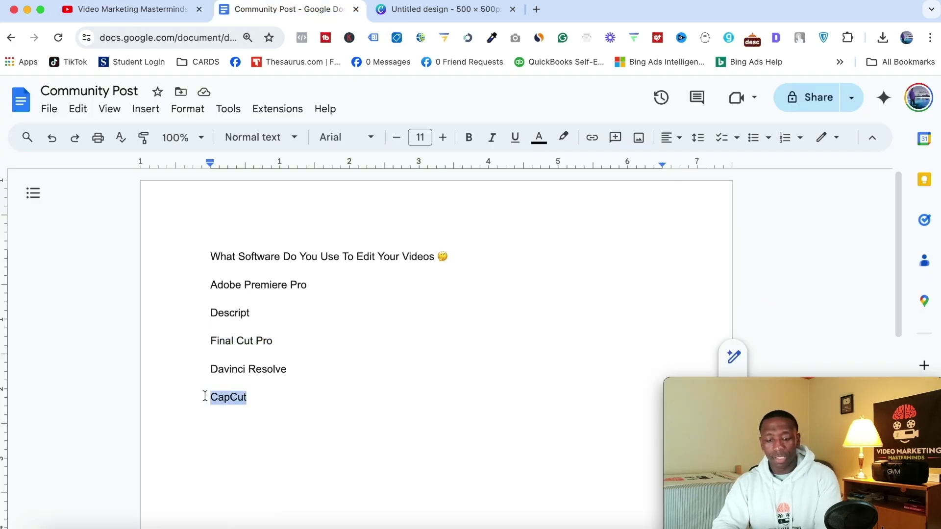
{"action": "left_click", "coordinate": [132, 10]}
{"action": "scroll", "coordinate": [294, 299], "scroll_direction": "down", "scroll_amount": 3}
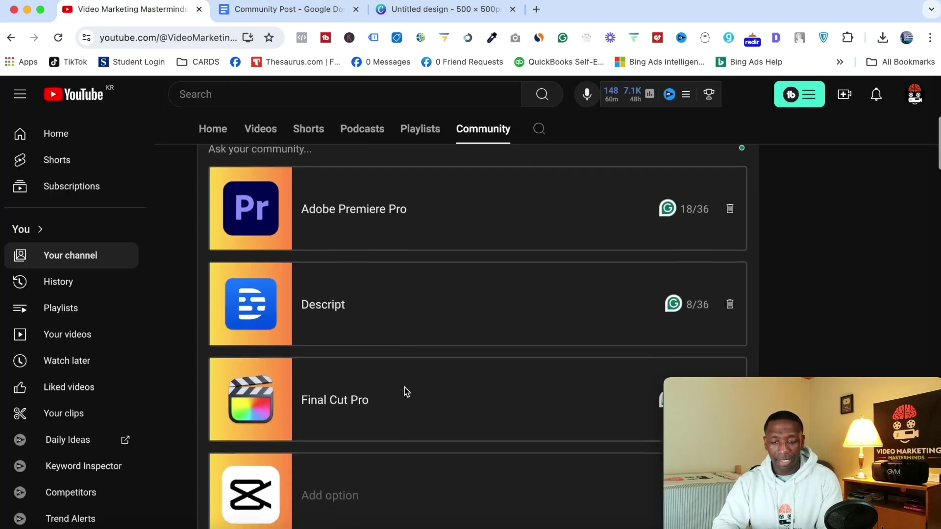
{"action": "left_click", "coordinate": [339, 388]}
{"action": "key", "text": "super+v"}
{"action": "scroll", "coordinate": [542, 332], "scroll_direction": "up", "scroll_amount": 4}
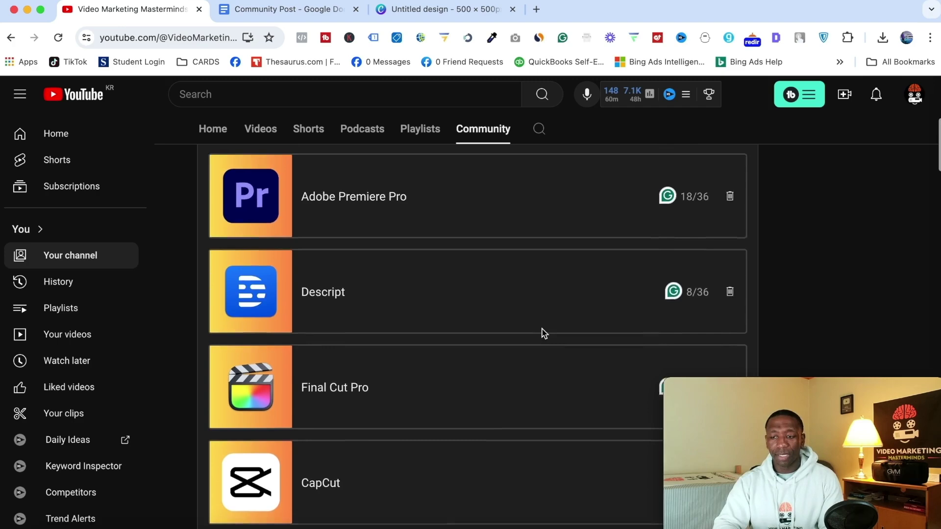
{"action": "scroll", "coordinate": [542, 332], "scroll_direction": "up", "scroll_amount": 2}
{"action": "left_click", "coordinate": [304, 263]}
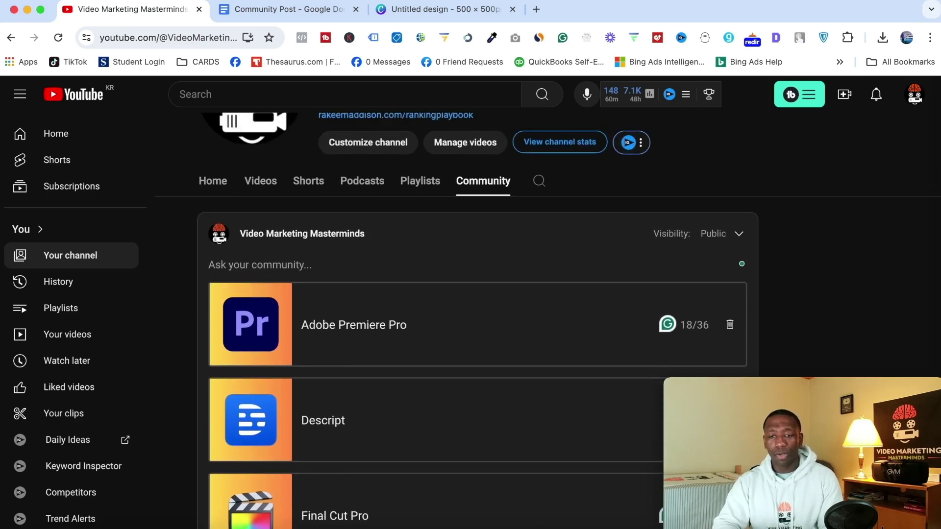
{"action": "left_click", "coordinate": [293, 9]}
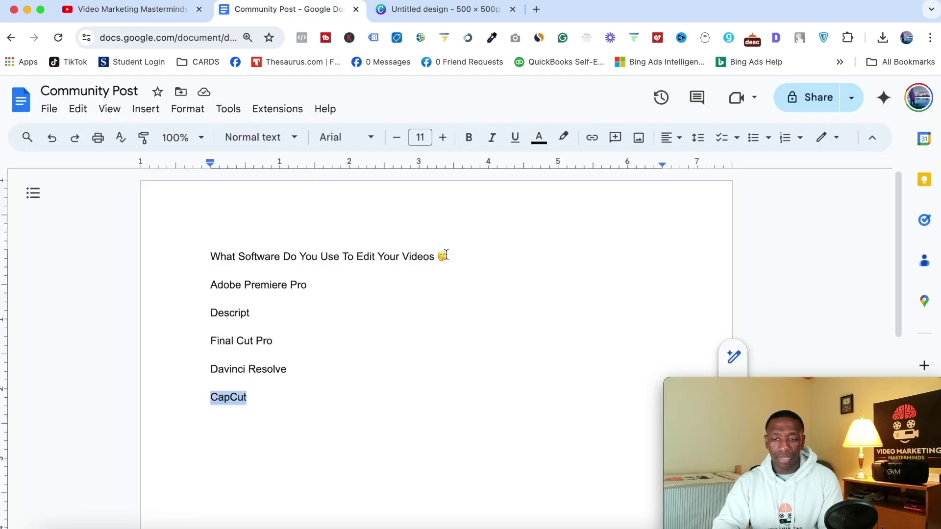
Step: Paste 'What Software Do You Use To Edit Your Videos' from the notes as the poll question
{"action": "left_click_drag", "start_coordinate": [446, 254], "coordinate": [211, 250]}
{"action": "key", "text": "super+c"}
{"action": "key", "text": "ctrl+shift+Tab"}
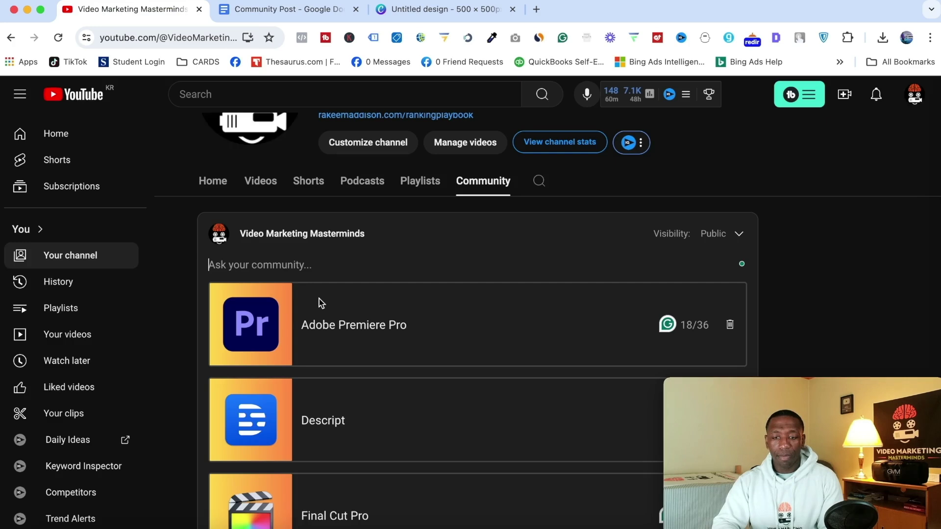
{"action": "key", "text": "super+v"}
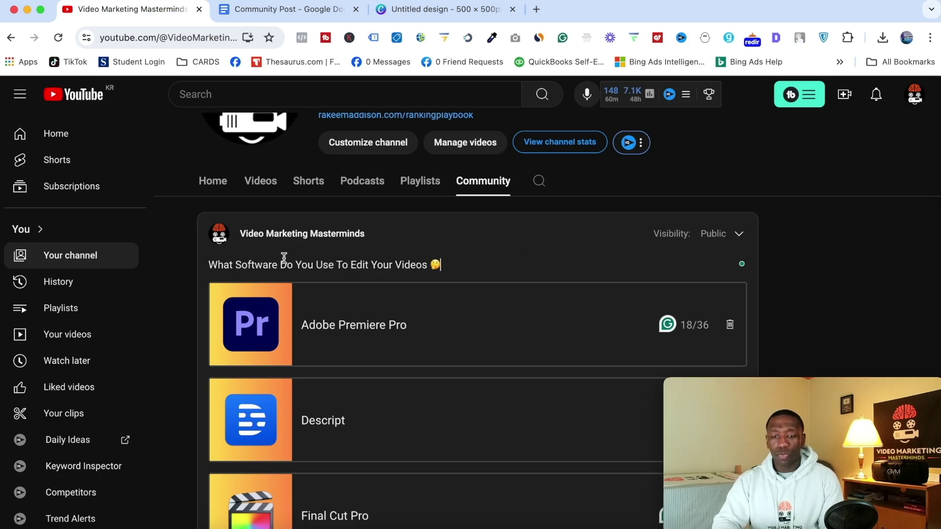
{"action": "scroll", "coordinate": [523, 260], "scroll_direction": "down", "scroll_amount": 3}
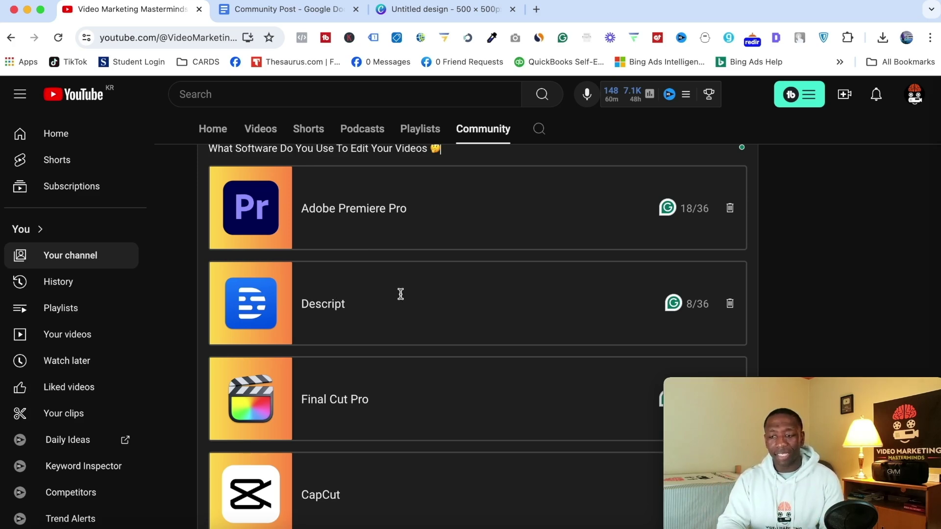
{"action": "scroll", "coordinate": [401, 294], "scroll_direction": "down", "scroll_amount": 4}
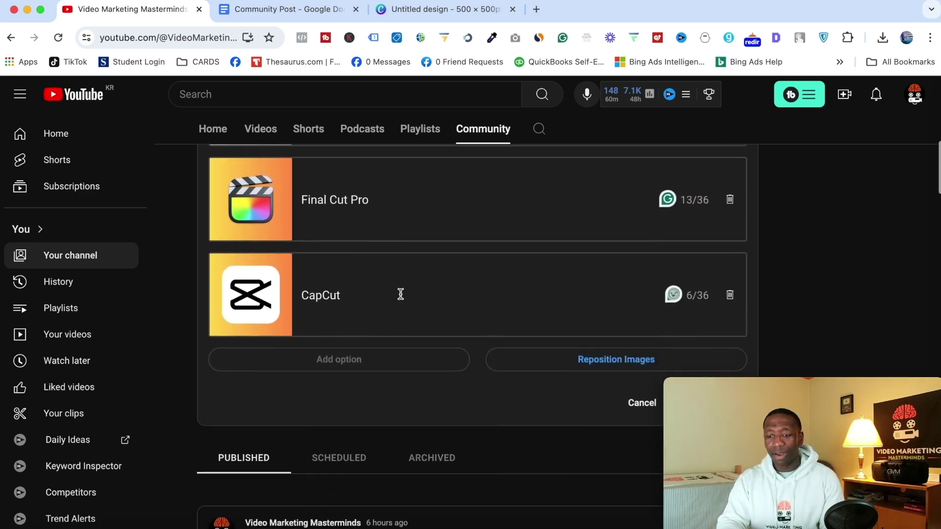
{"action": "scroll", "coordinate": [521, 342], "scroll_direction": "down", "scroll_amount": 1}
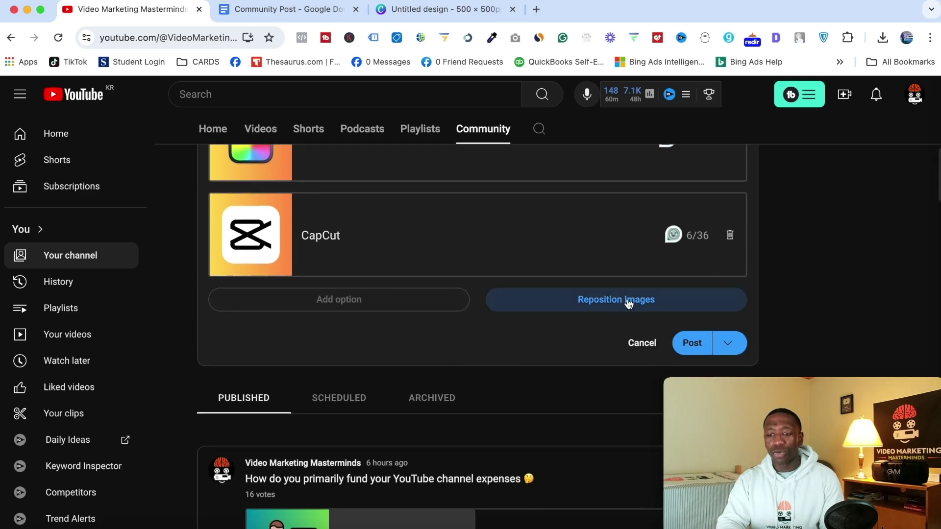
{"action": "left_click", "coordinate": [627, 301]}
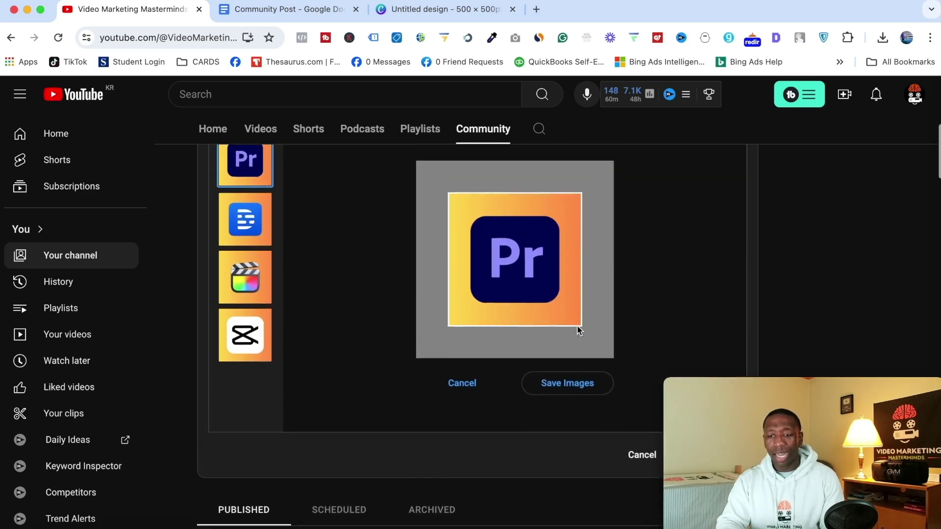
{"action": "scroll", "coordinate": [579, 329], "scroll_direction": "up", "scroll_amount": 2}
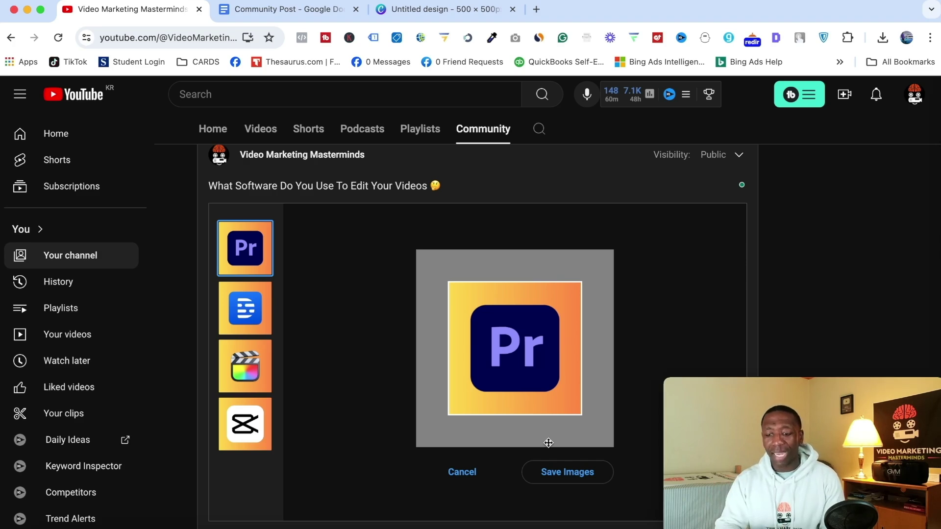
{"action": "left_click", "coordinate": [463, 473]}
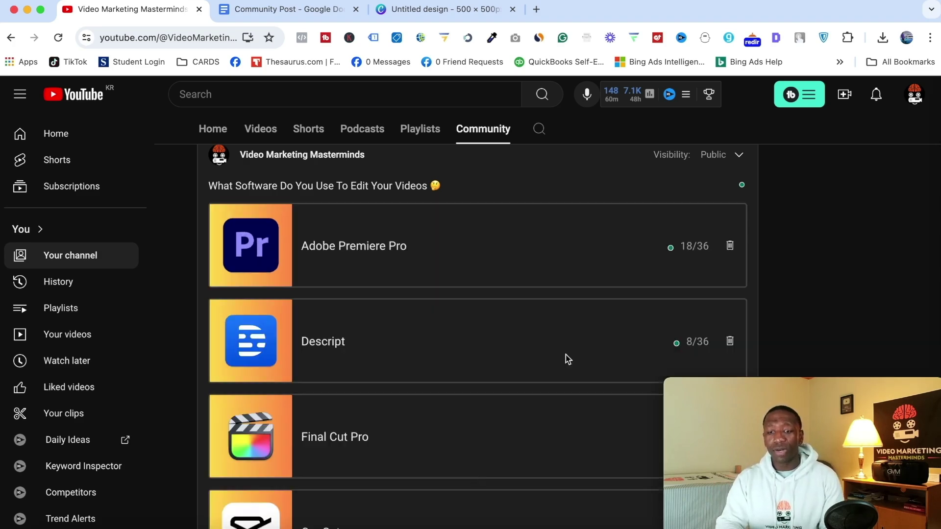
{"action": "scroll", "coordinate": [624, 325], "scroll_direction": "down", "scroll_amount": 9}
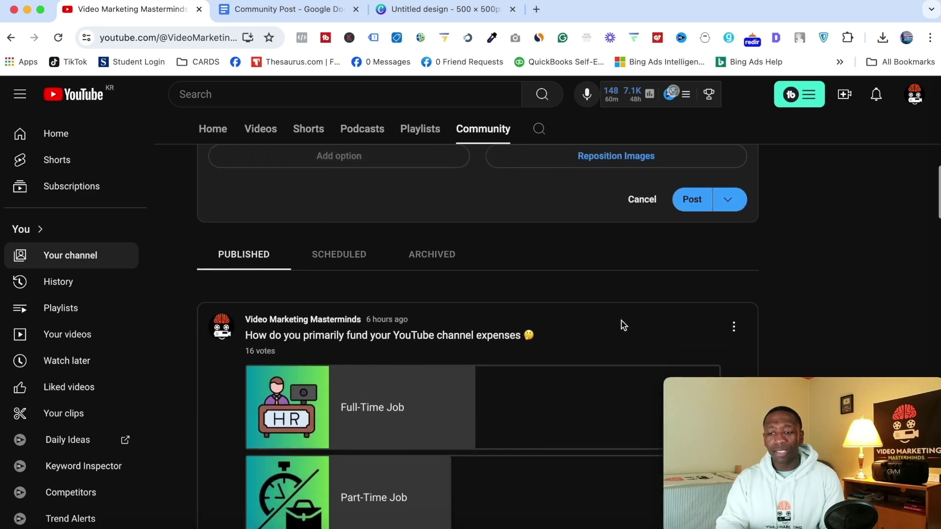
Step: Switch publishing to Schedule post with the time set to 11:00 PM on Jun 9, 2024
{"action": "scroll", "coordinate": [623, 325], "scroll_direction": "up", "scroll_amount": 1}
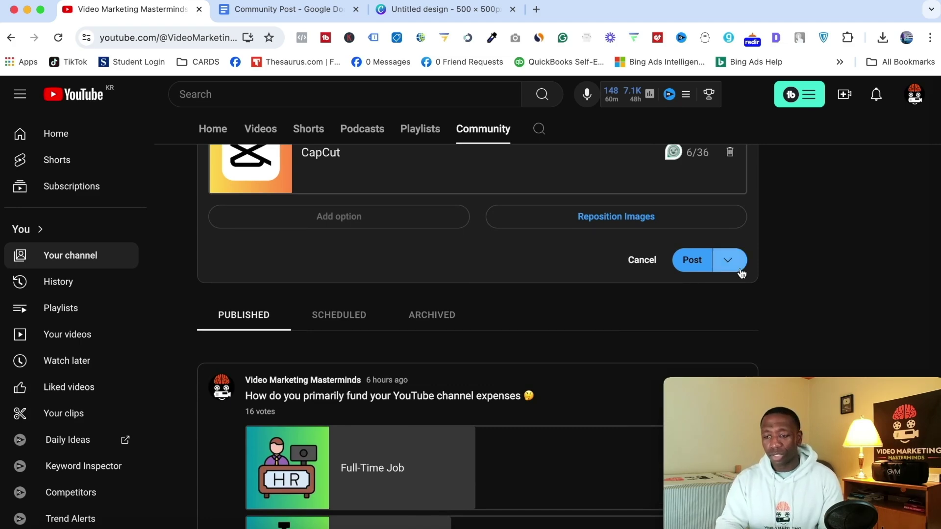
{"action": "left_click", "coordinate": [729, 261]}
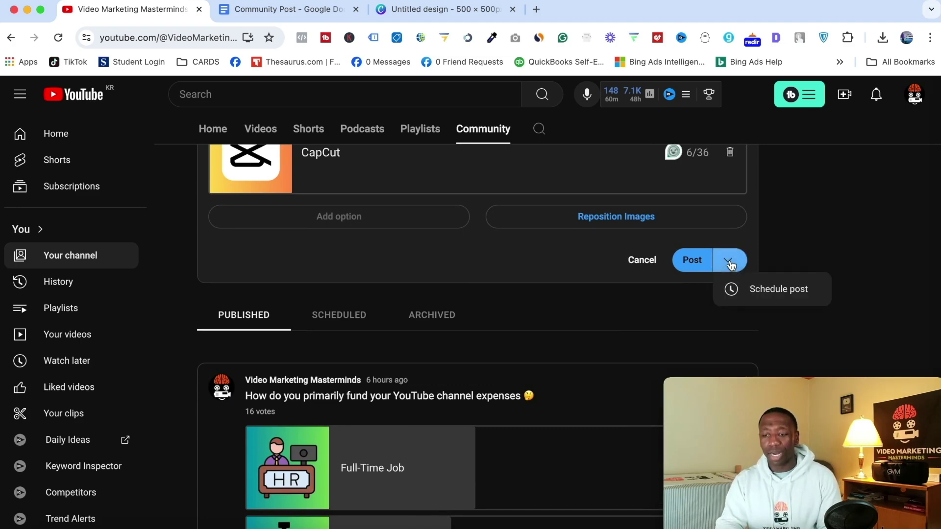
{"action": "left_click", "coordinate": [761, 292]}
{"action": "scroll", "coordinate": [603, 287], "scroll_direction": "down", "scroll_amount": 10}
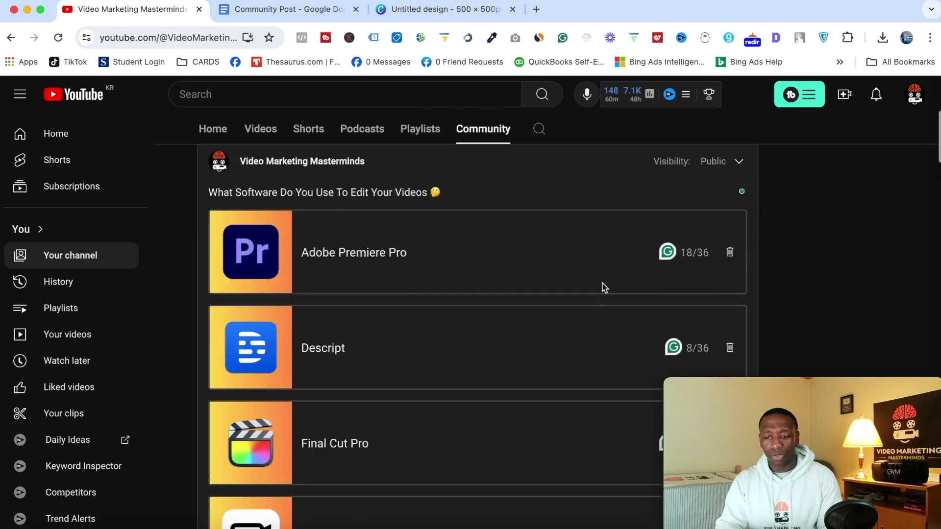
{"action": "scroll", "coordinate": [603, 286], "scroll_direction": "down", "scroll_amount": 2}
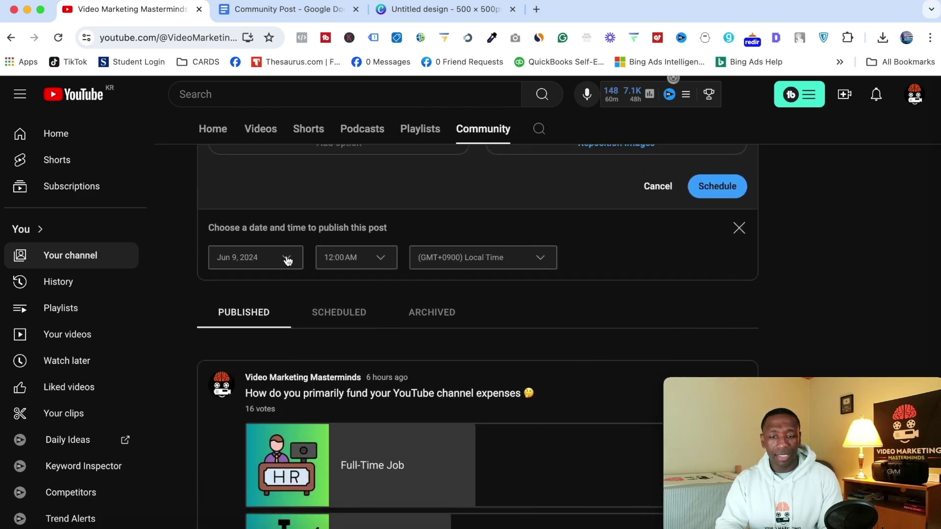
{"action": "left_click", "coordinate": [382, 259]}
{"action": "scroll", "coordinate": [360, 344], "scroll_direction": "down", "scroll_amount": 2}
{"action": "scroll", "coordinate": [362, 346], "scroll_direction": "down", "scroll_amount": 20}
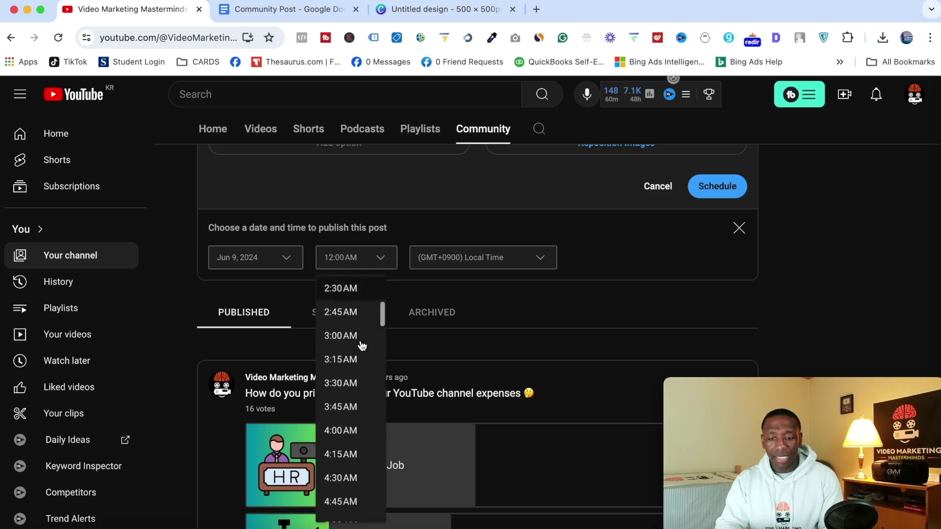
{"action": "scroll", "coordinate": [361, 346], "scroll_direction": "up", "scroll_amount": 4}
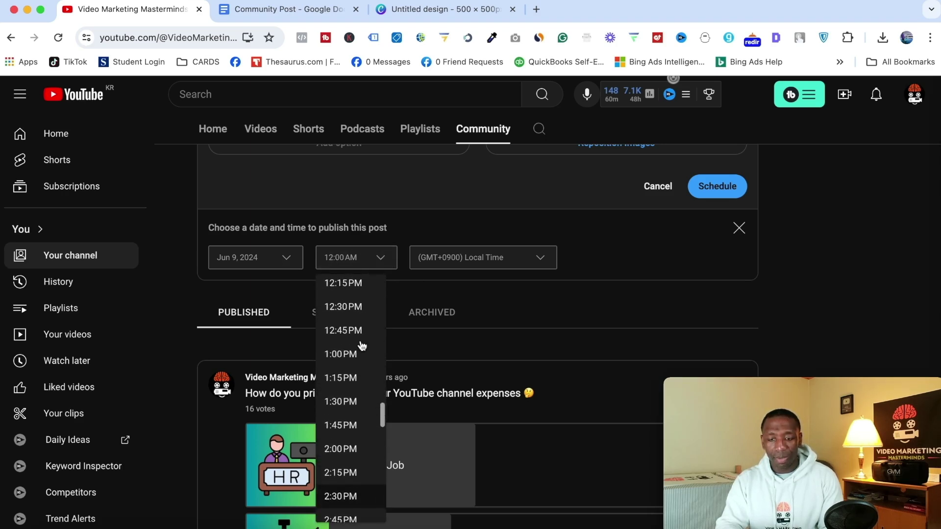
{"action": "scroll", "coordinate": [361, 347], "scroll_direction": "down", "scroll_amount": 18}
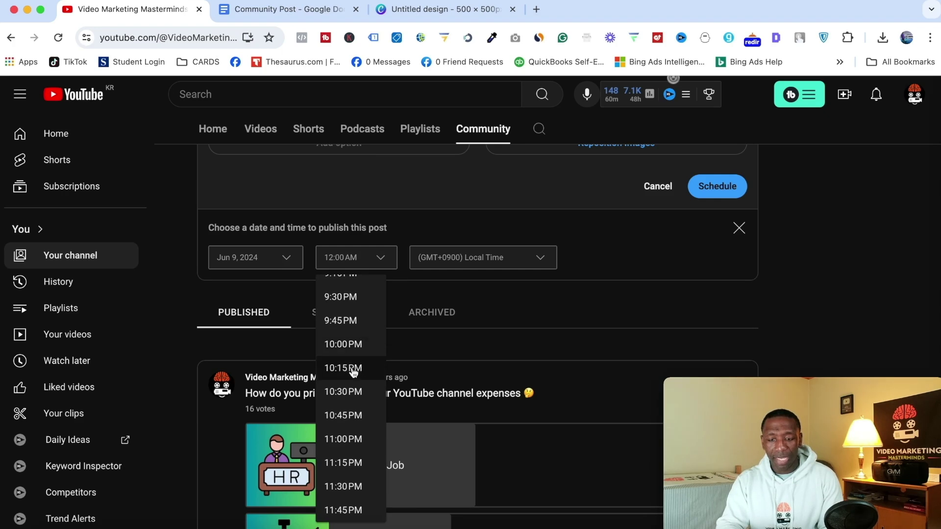
{"action": "left_click", "coordinate": [345, 437]}
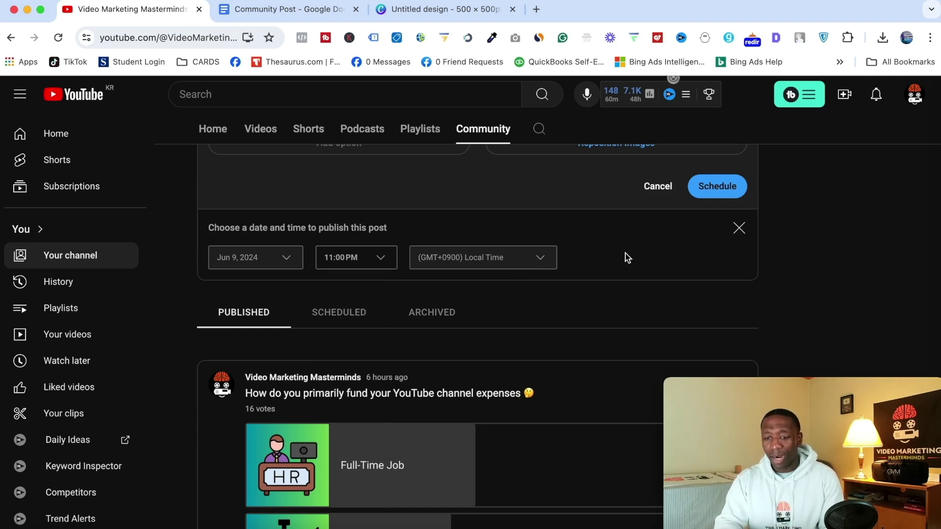
{"action": "scroll", "coordinate": [619, 248], "scroll_direction": "up", "scroll_amount": 3}
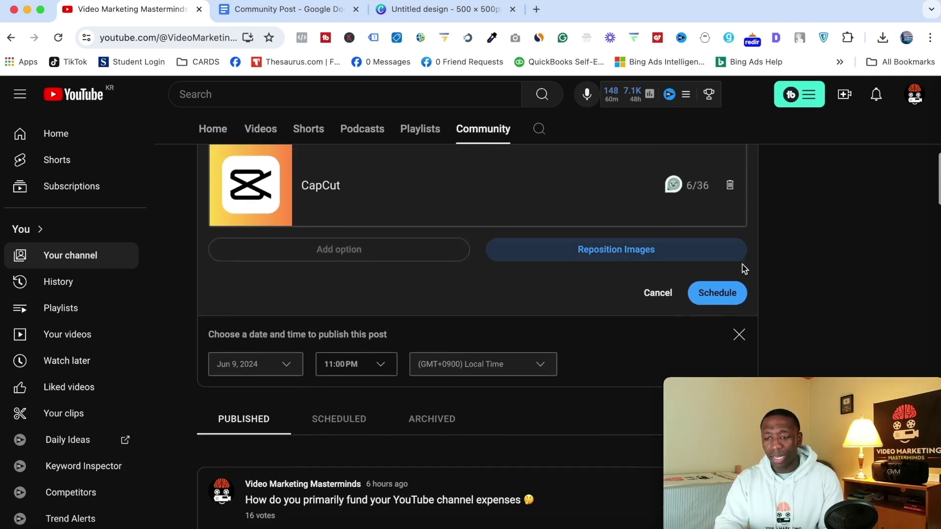
Step: Confirm the schedule, then check the poll is listed under Scheduled for Jun 9, 11:00 PM
{"action": "left_click", "coordinate": [718, 293]}
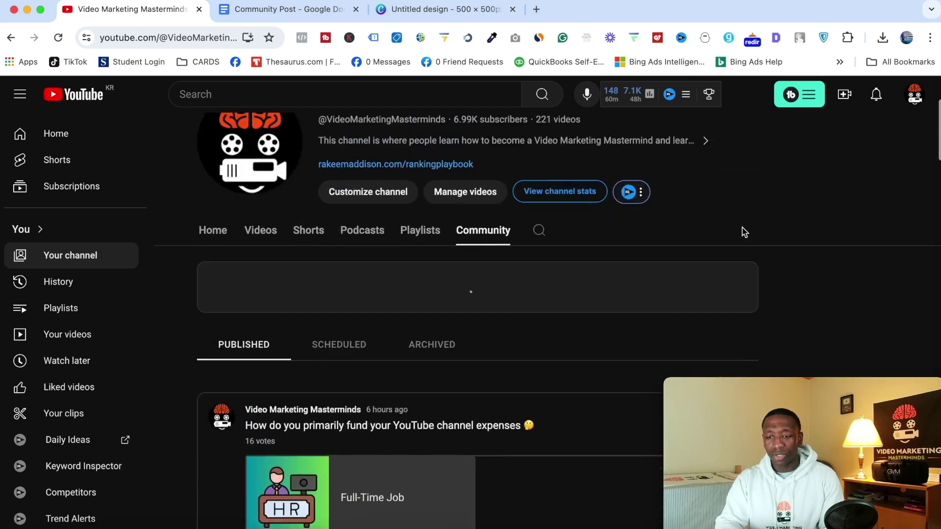
{"action": "scroll", "coordinate": [588, 235], "scroll_direction": "down", "scroll_amount": 2}
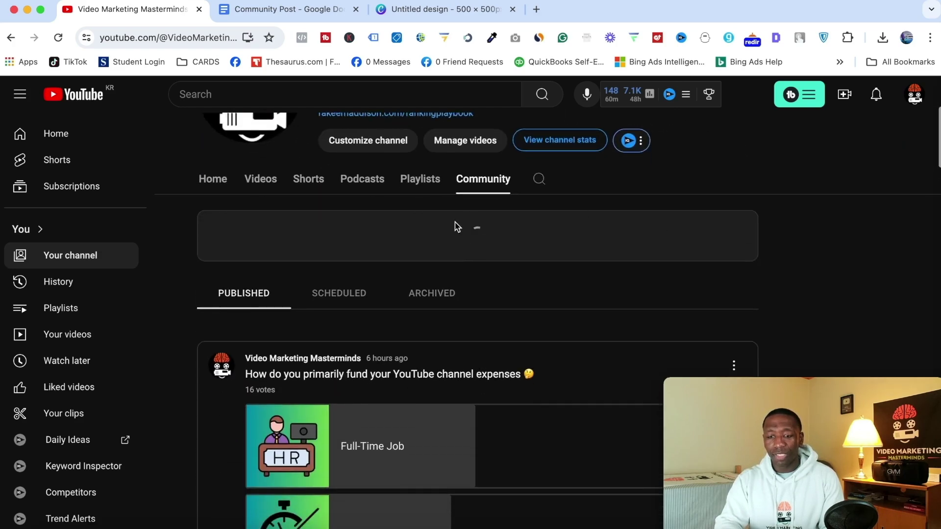
{"action": "left_click", "coordinate": [338, 296]}
{"action": "scroll", "coordinate": [590, 275], "scroll_direction": "down", "scroll_amount": 1}
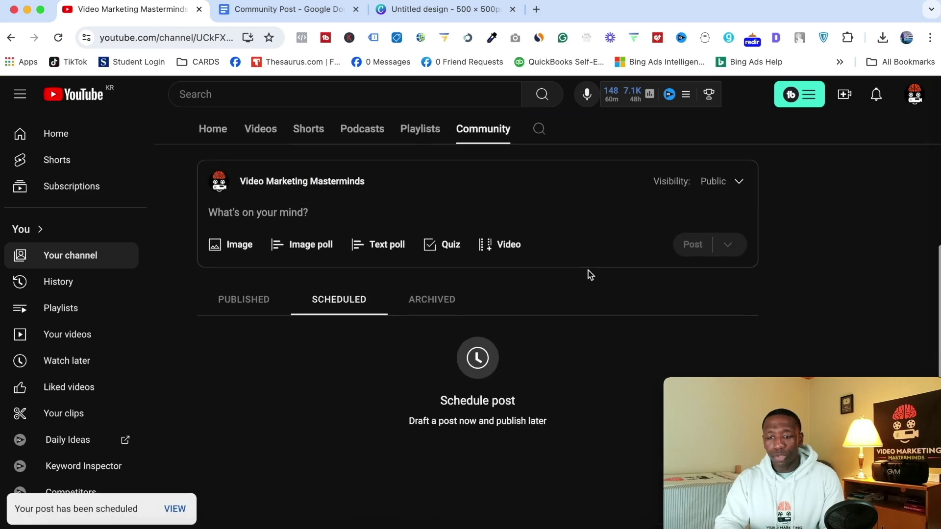
{"action": "left_click", "coordinate": [57, 36]}
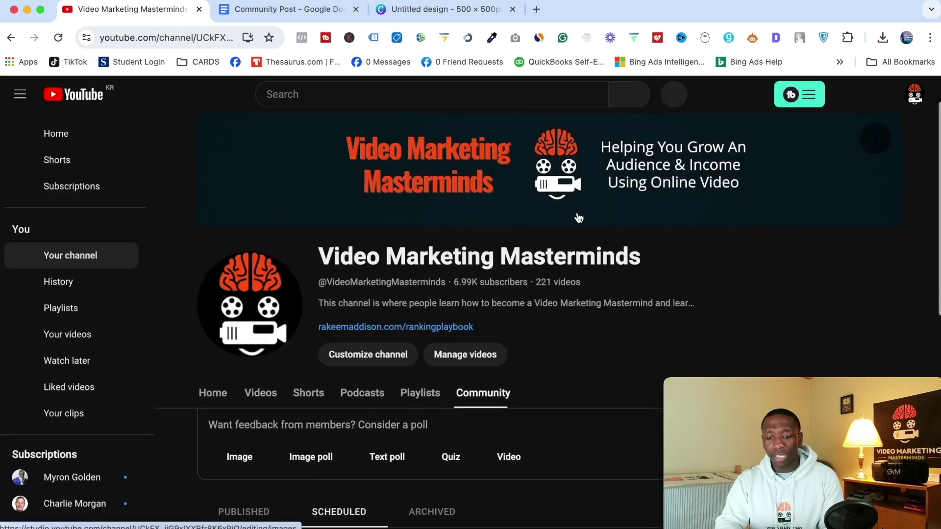
{"action": "scroll", "coordinate": [577, 216], "scroll_direction": "down", "scroll_amount": 7}
{"action": "scroll", "coordinate": [536, 269], "scroll_direction": "down", "scroll_amount": 1}
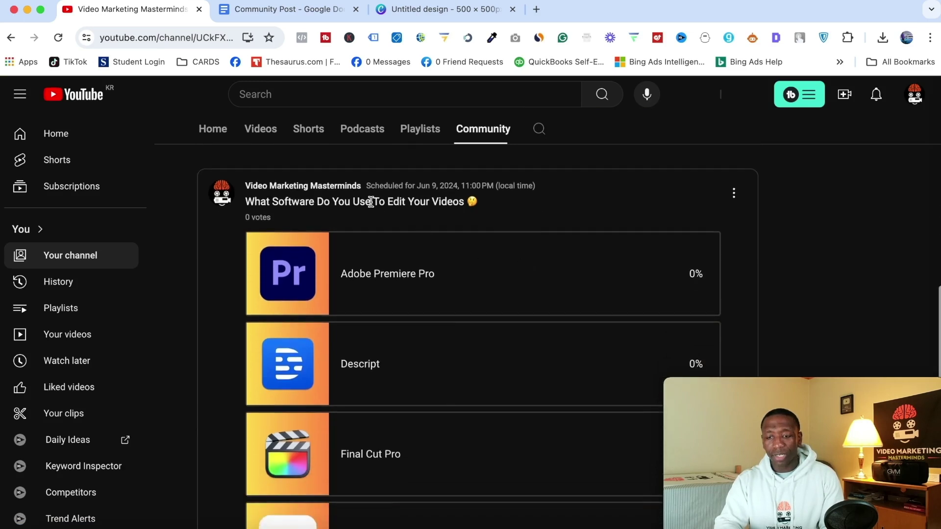
{"action": "scroll", "coordinate": [675, 222], "scroll_direction": "down", "scroll_amount": 2}
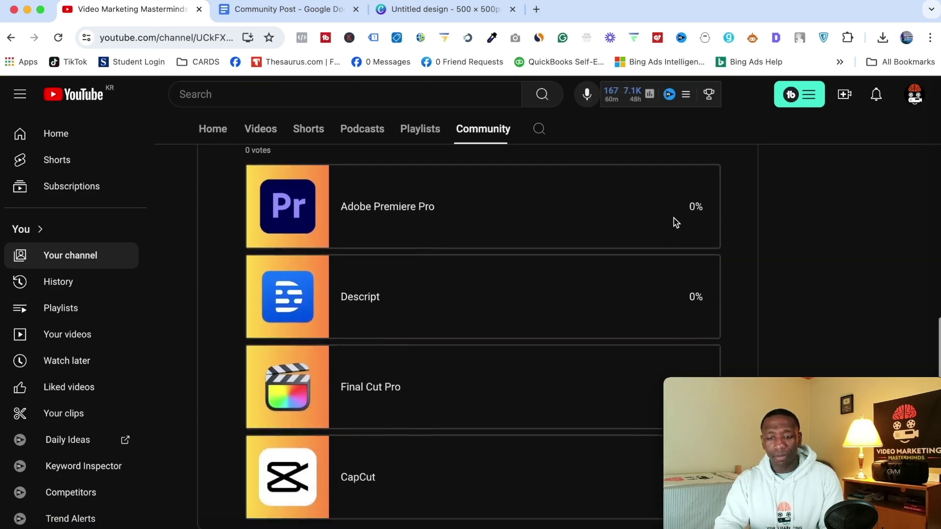